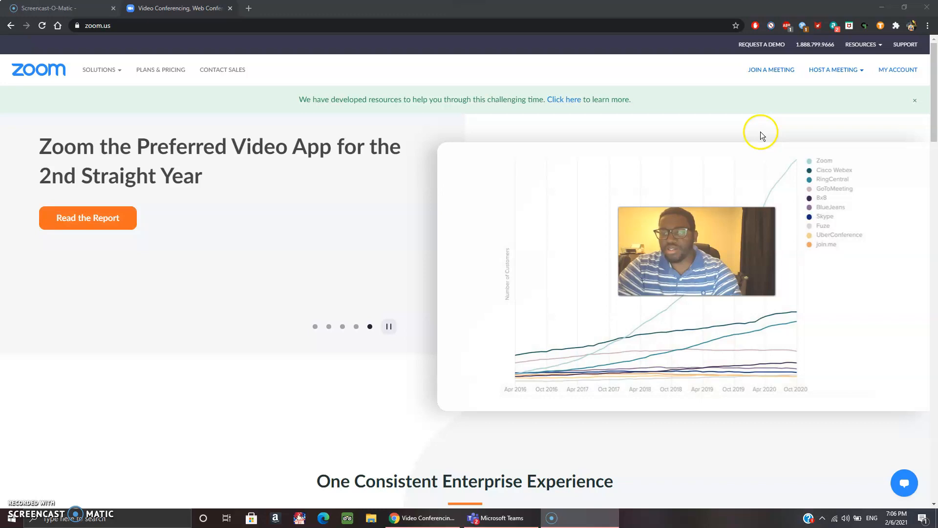
Dismiss the hosting options list and go to the My Account profile page.
{"action": "left_click", "coordinate": [875, 74]}
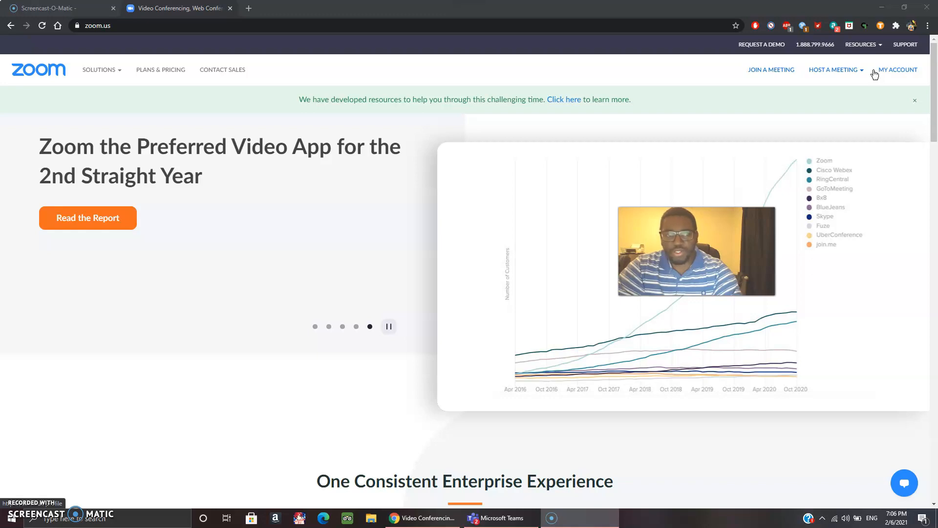
{"action": "left_click", "coordinate": [891, 70]}
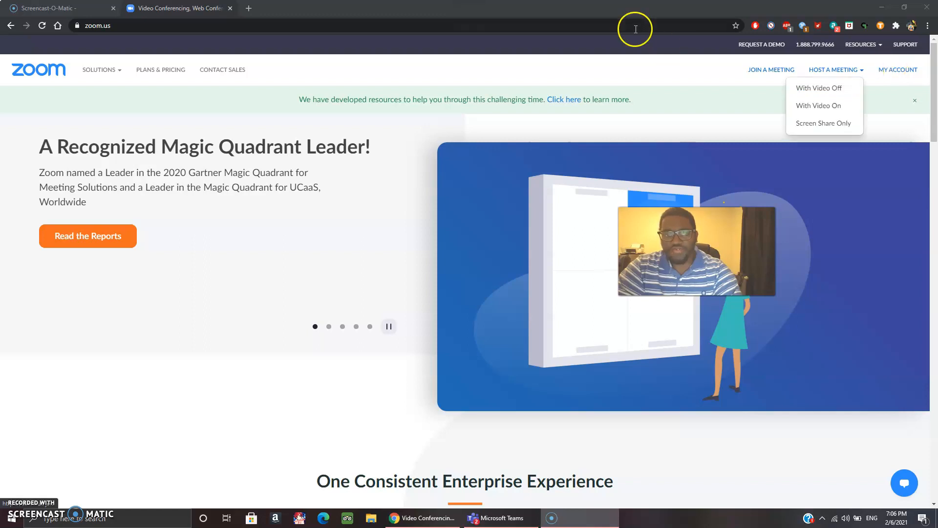
{"action": "mouse_move", "coordinate": [863, 44]}
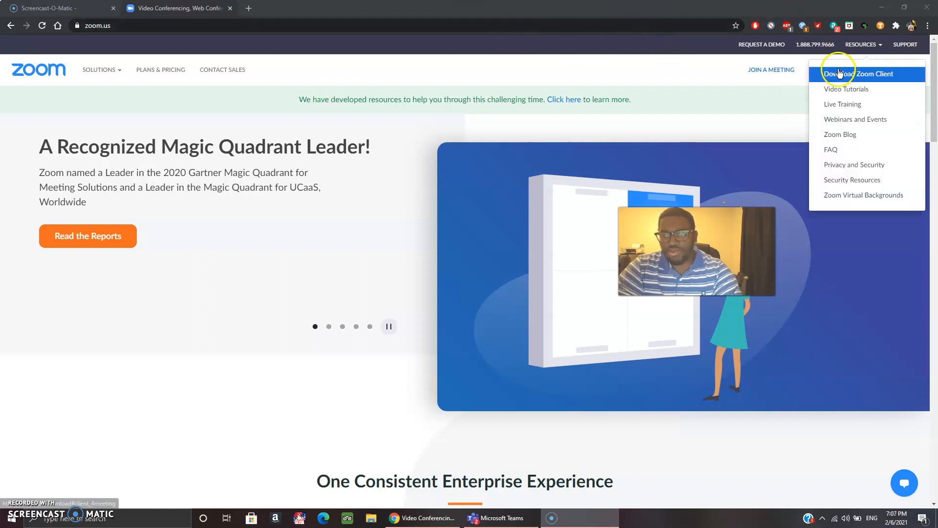
{"action": "left_click", "coordinate": [757, 101]}
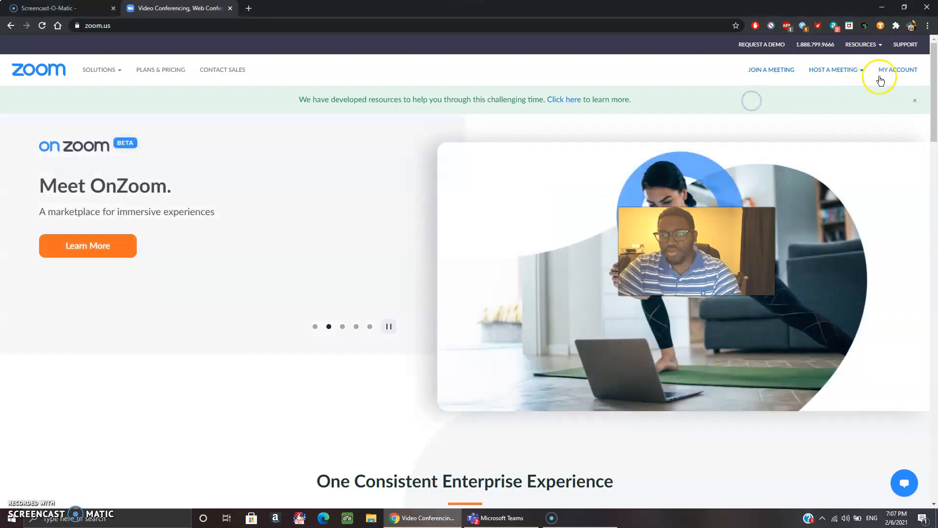
{"action": "left_click", "coordinate": [881, 75]}
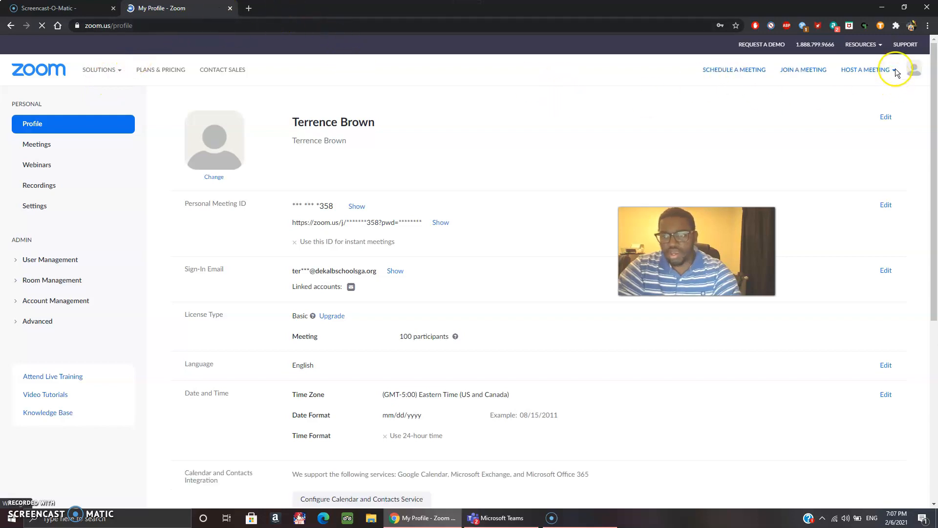
{"action": "left_click", "coordinate": [913, 69]}
{"action": "left_click", "coordinate": [817, 136]}
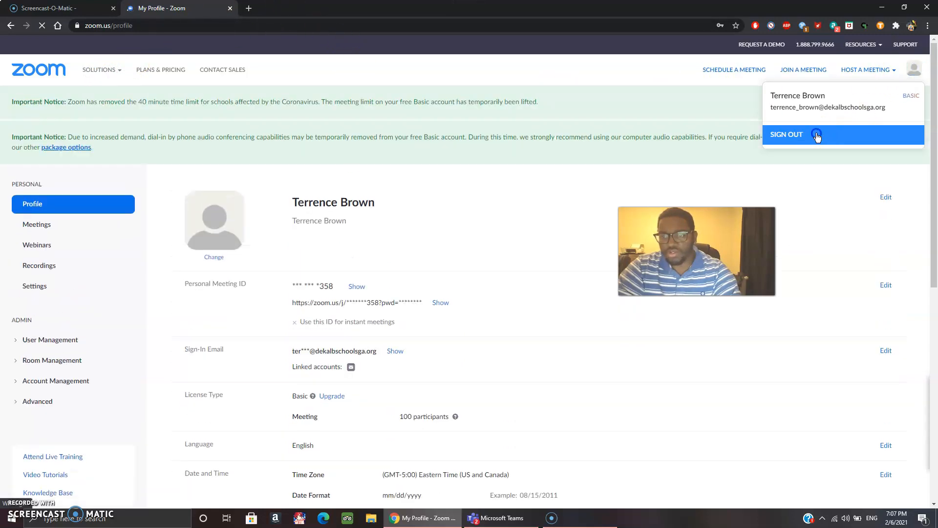
{"action": "left_click", "coordinate": [794, 139]}
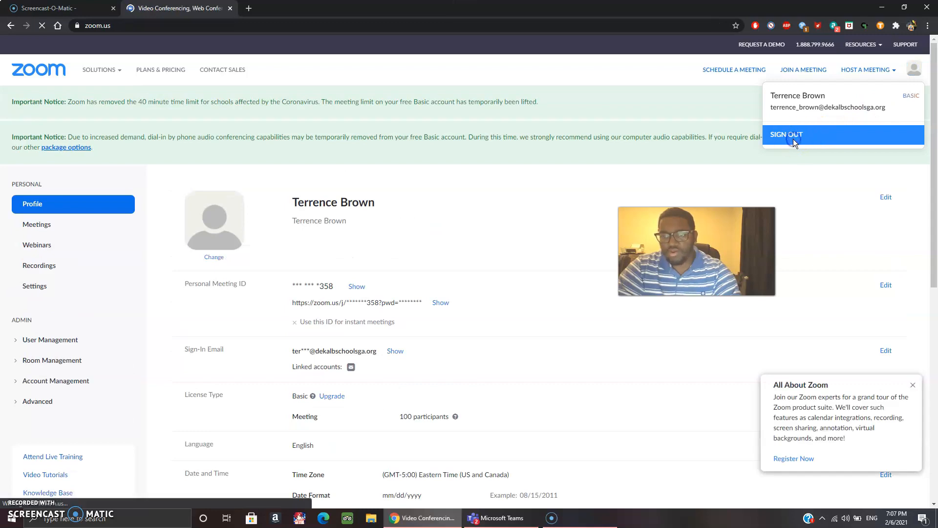
{"action": "left_click", "coordinate": [794, 138]}
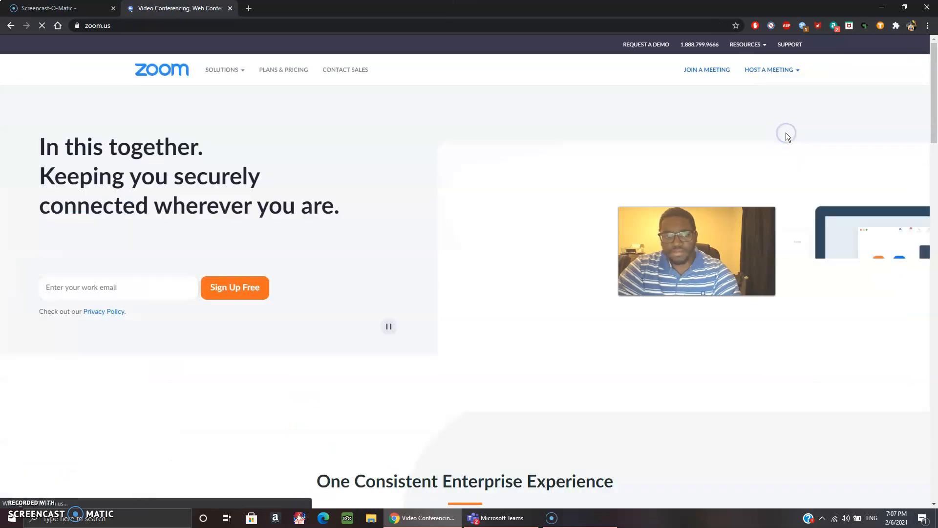
{"action": "left_click", "coordinate": [704, 71]}
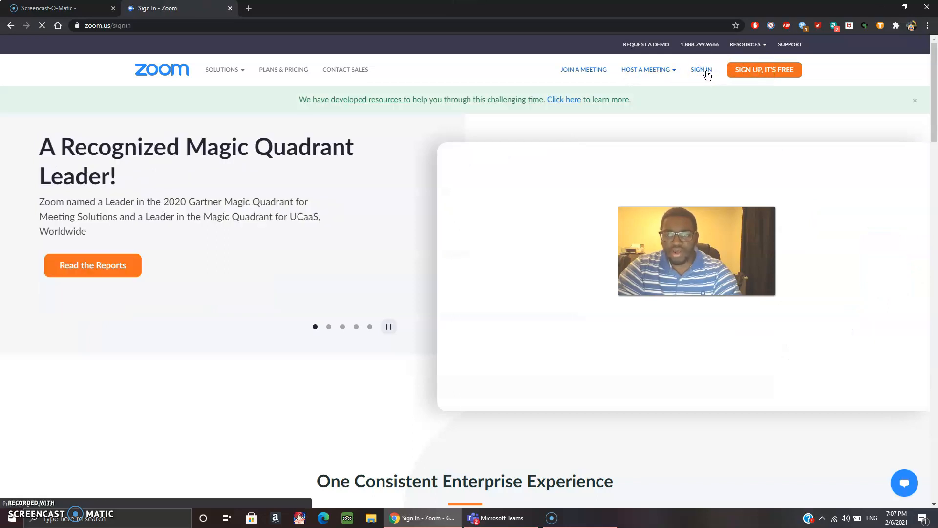
{"action": "left_click", "coordinate": [706, 72]}
{"action": "left_click", "coordinate": [486, 230]}
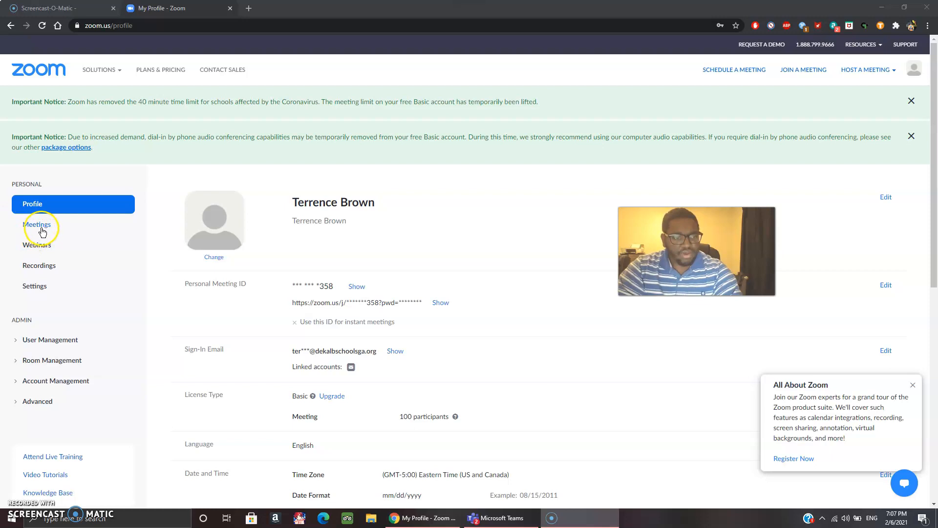
Start scheduling a new meeting and set its topic to 'Dummy Meeting'.
{"action": "left_click", "coordinate": [717, 77]}
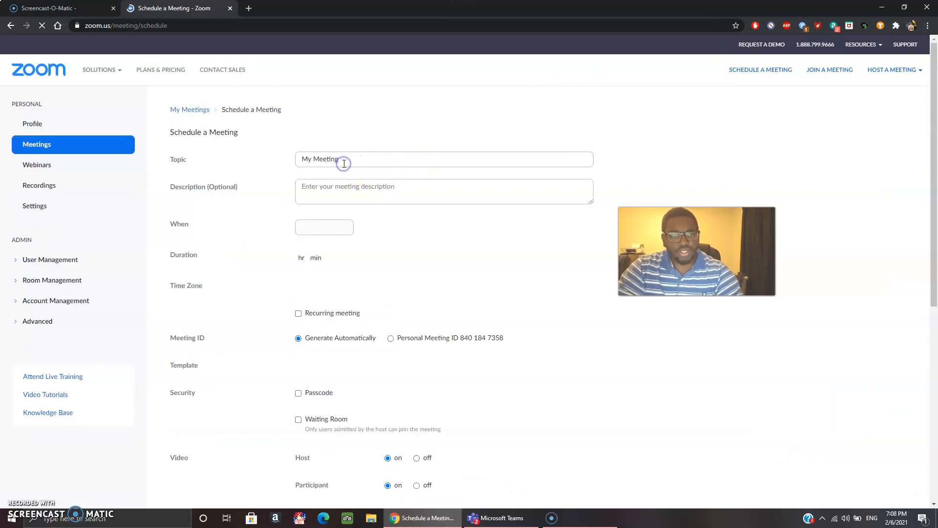
{"action": "left_click", "coordinate": [344, 164]}
{"action": "key", "text": "BackSpace"}
{"action": "key", "text": "BackSpace"}
{"action": "key", "text": "BackSpace"}
{"action": "key", "text": "BackSpace"}
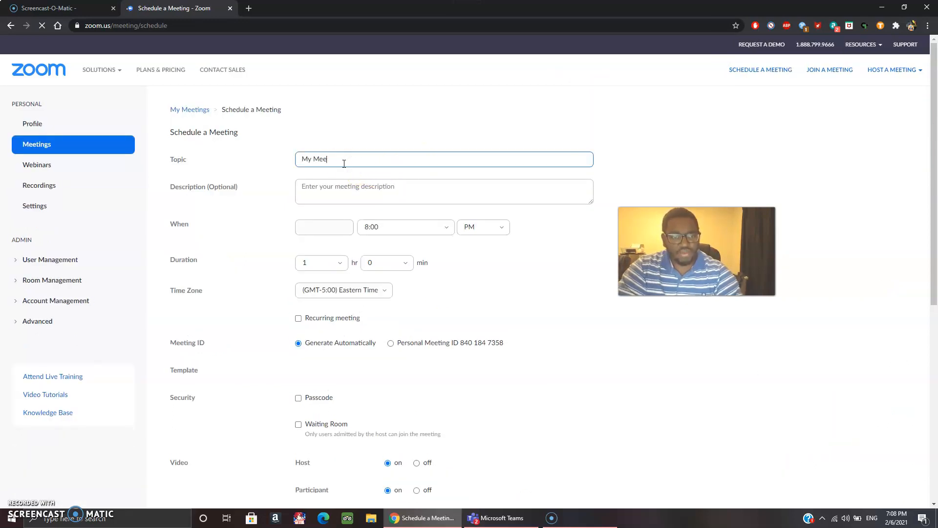
{"action": "key", "text": "BackSpace"}
{"action": "key", "text": "BackSpace"}
{"action": "key", "text": "BackSpace"}
{"action": "key", "text": "BackSpace"}
{"action": "key", "text": "BackSpace"}
{"action": "key", "text": "BackSpace"}
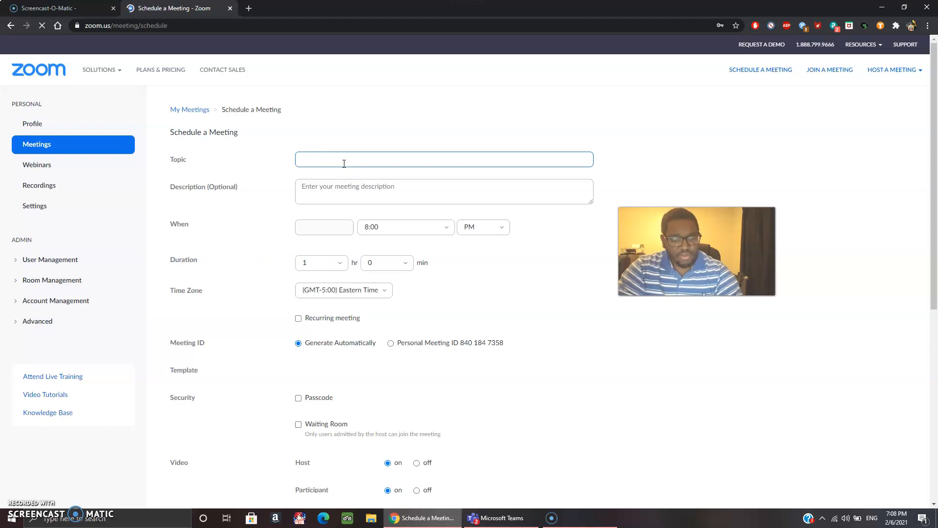
{"action": "type", "text": "D"}
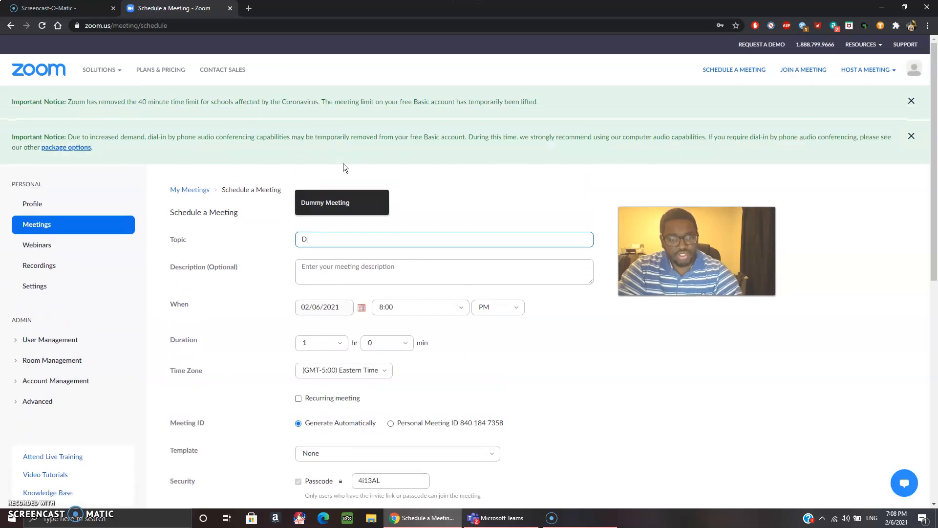
{"action": "key", "text": "Down"}
{"action": "key", "text": "Return"}
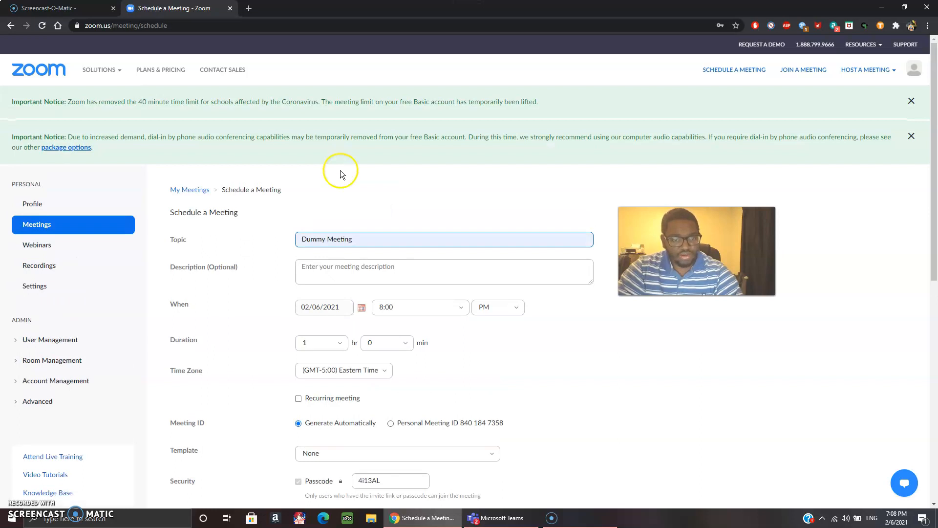
Enter 'For Dummy' as the meeting description.
{"action": "left_click", "coordinate": [342, 272]}
{"action": "type", "text": "For Dummy"}
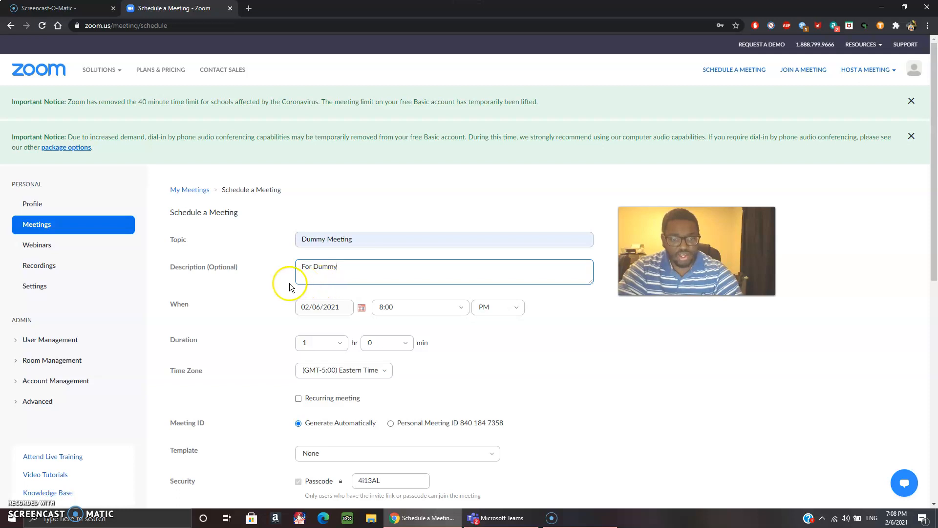
{"action": "left_click", "coordinate": [277, 293]}
Set the start time to 8:00 AM and keep the duration at 1 hour.
{"action": "scroll", "coordinate": [277, 294], "scroll_direction": "down", "scroll_amount": 3}
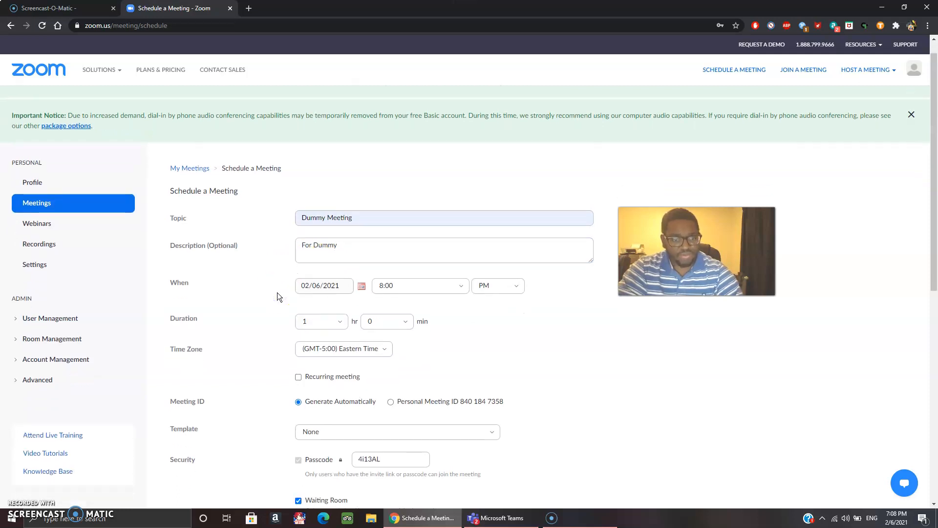
{"action": "left_click", "coordinate": [420, 189]}
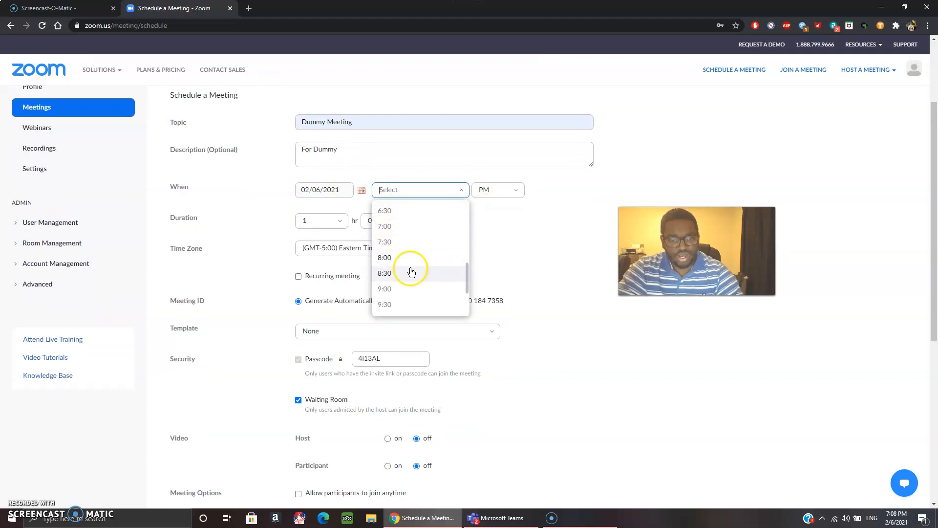
{"action": "left_click", "coordinate": [411, 258]}
{"action": "left_click", "coordinate": [483, 195]}
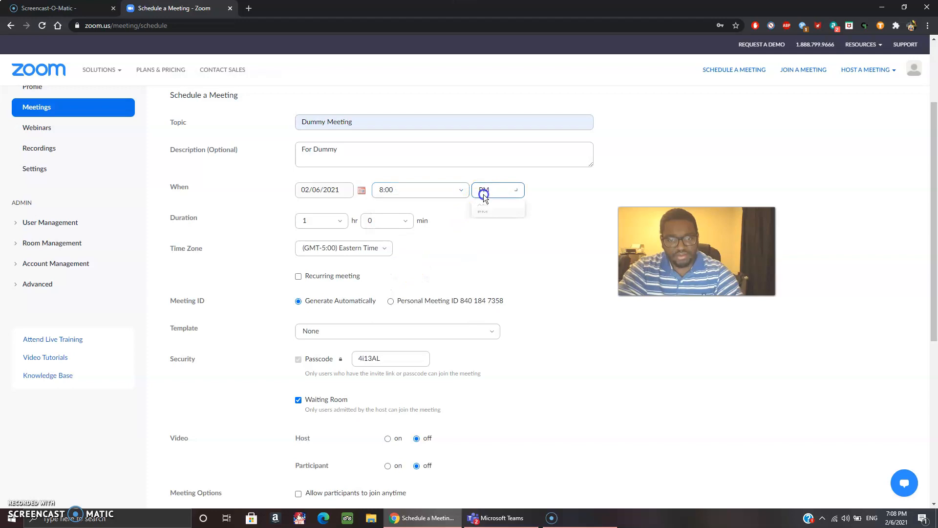
{"action": "left_click", "coordinate": [487, 211]}
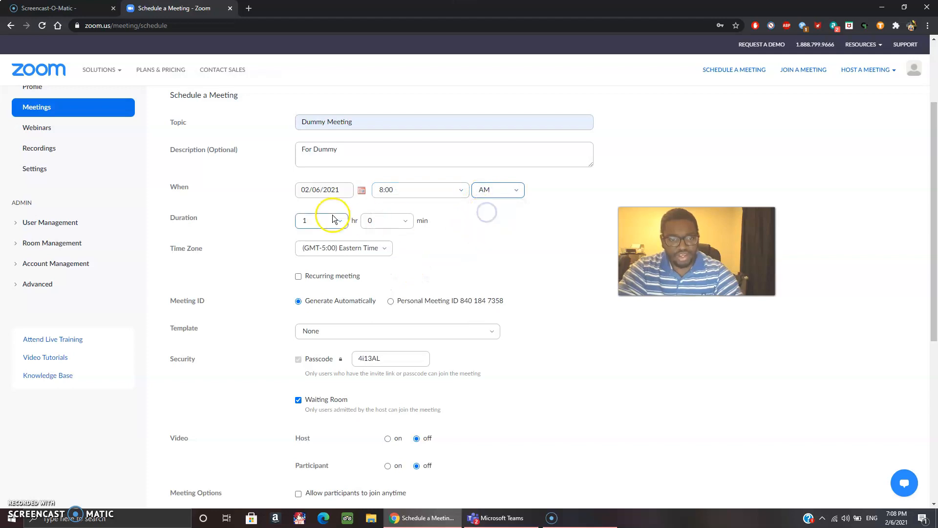
{"action": "left_click", "coordinate": [318, 222]}
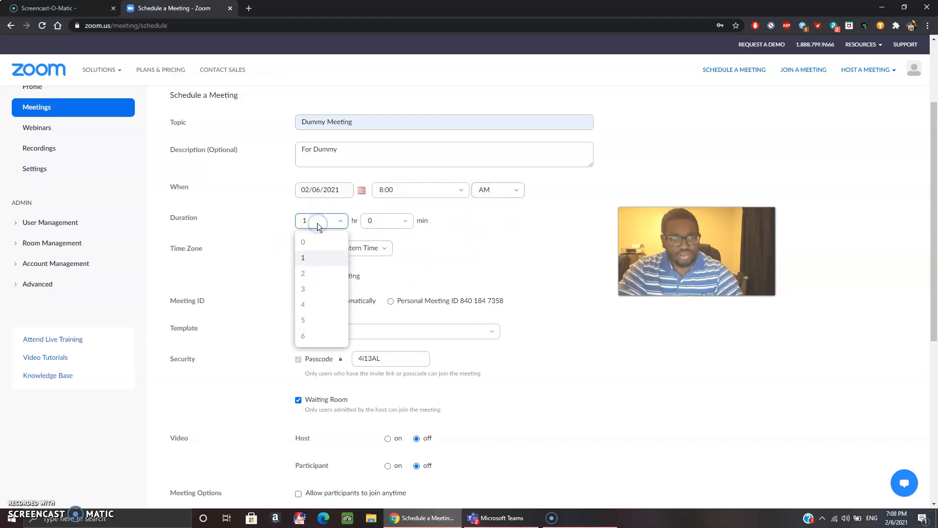
{"action": "left_click", "coordinate": [267, 230]}
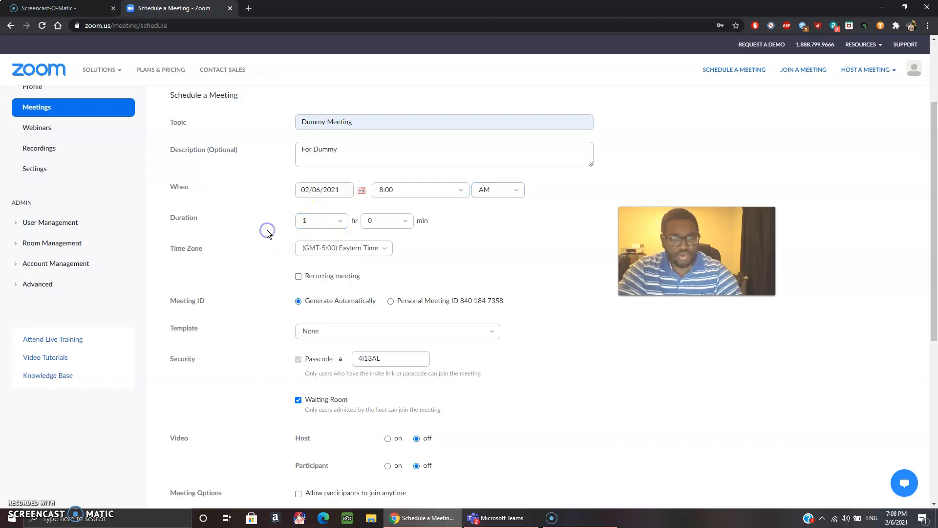
Make the meeting recur weekly, adding Monday, Tuesday and Wednesday, with no template.
{"action": "left_click", "coordinate": [297, 277]}
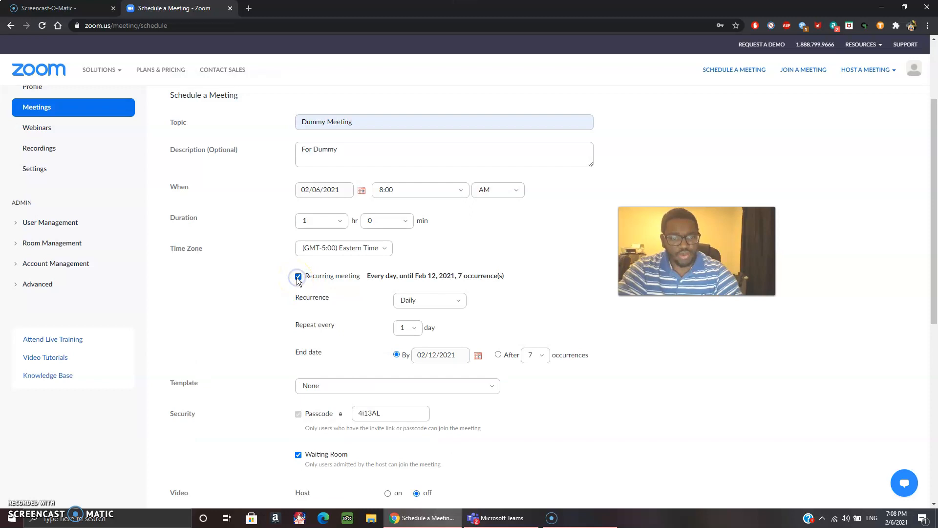
{"action": "left_click", "coordinate": [337, 386]}
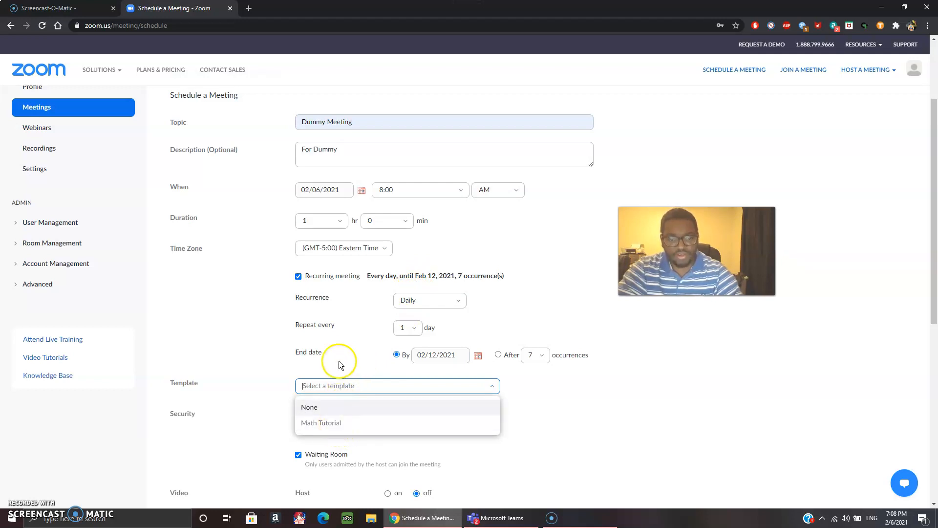
{"action": "left_click", "coordinate": [345, 338]}
{"action": "left_click", "coordinate": [413, 299]}
{"action": "key", "text": "Down"}
{"action": "key", "text": "Return"}
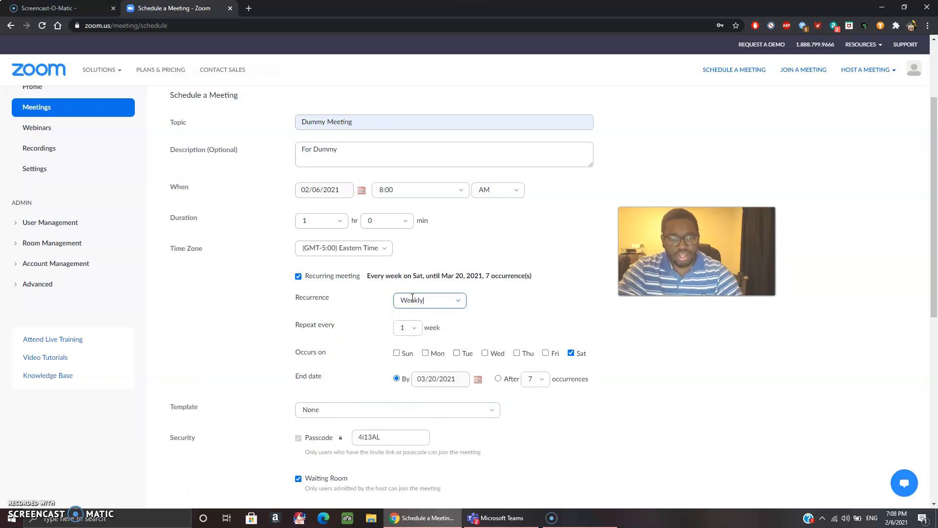
{"action": "left_click", "coordinate": [426, 354]}
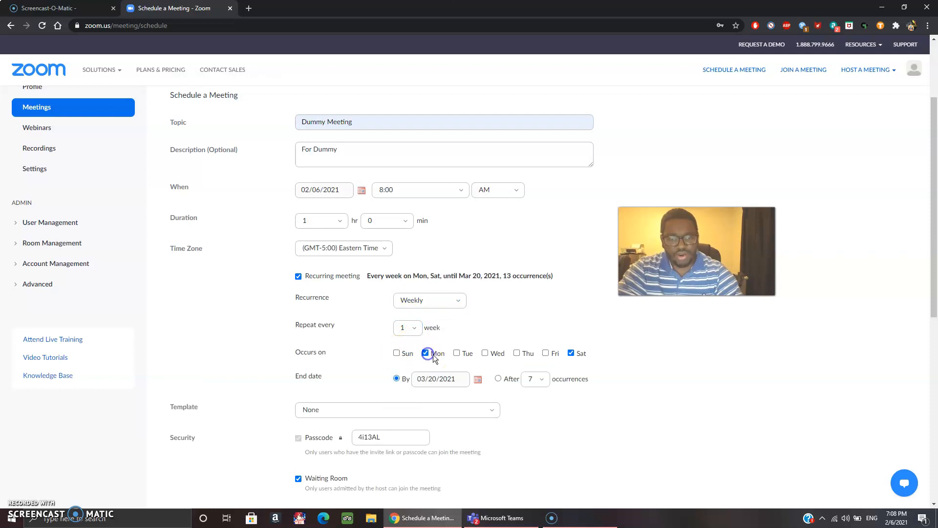
{"action": "left_click", "coordinate": [458, 352]}
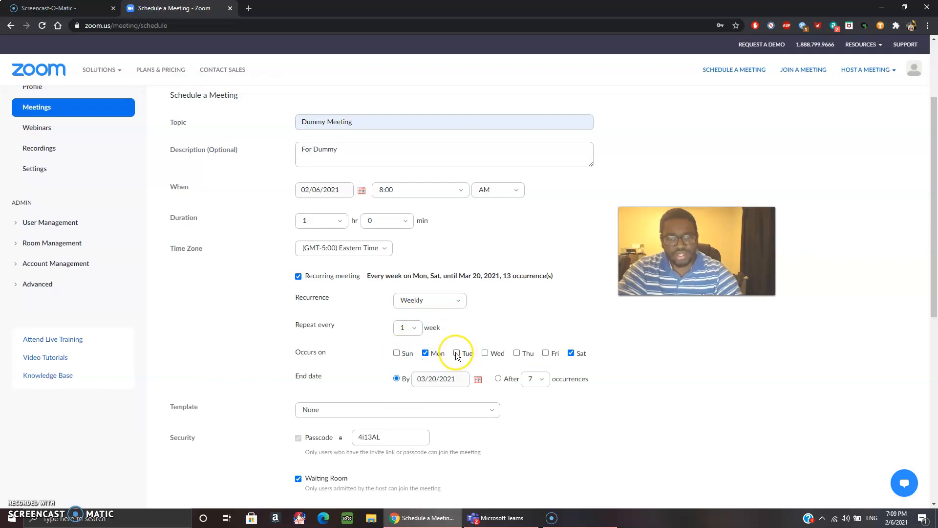
{"action": "left_click", "coordinate": [486, 354]}
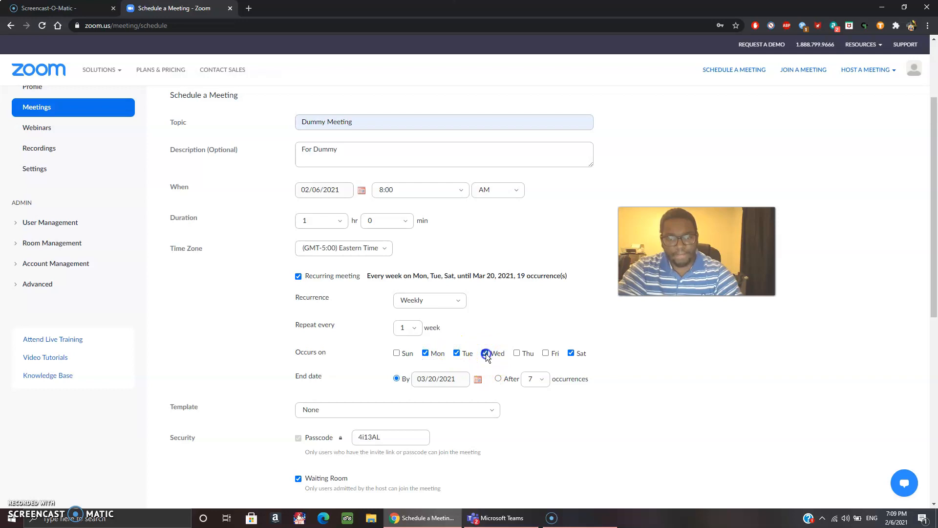
Set the recurrence end date to 05/05/2021 in the calendar.
{"action": "left_click", "coordinate": [478, 380]}
{"action": "left_click", "coordinate": [512, 396]}
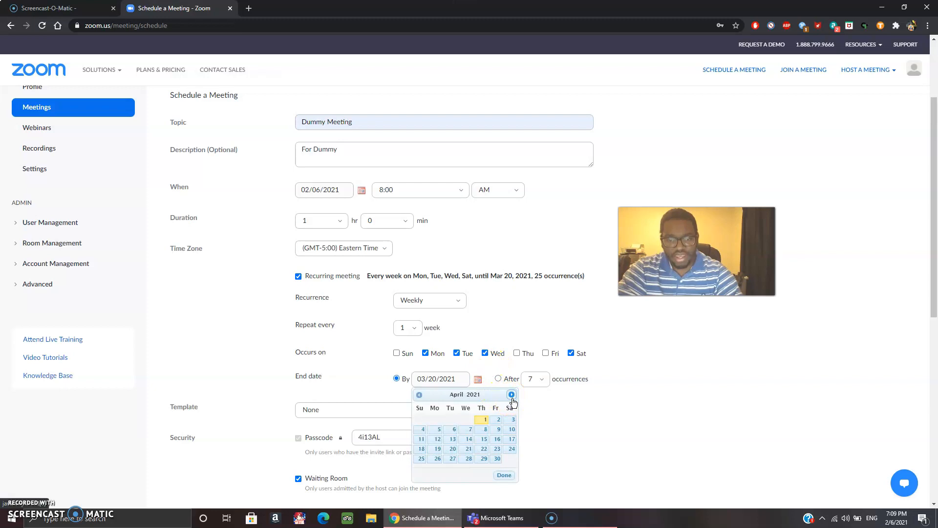
{"action": "left_click", "coordinate": [512, 394]}
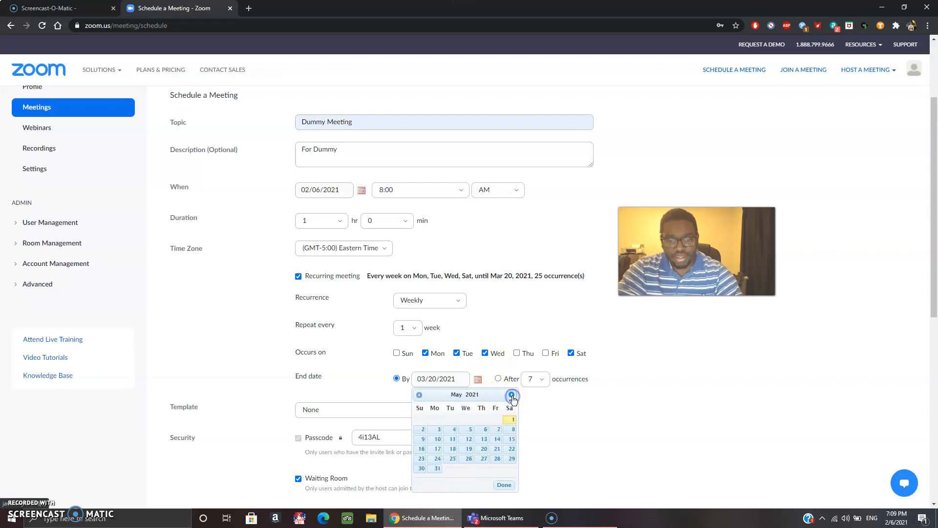
{"action": "left_click", "coordinate": [499, 430]}
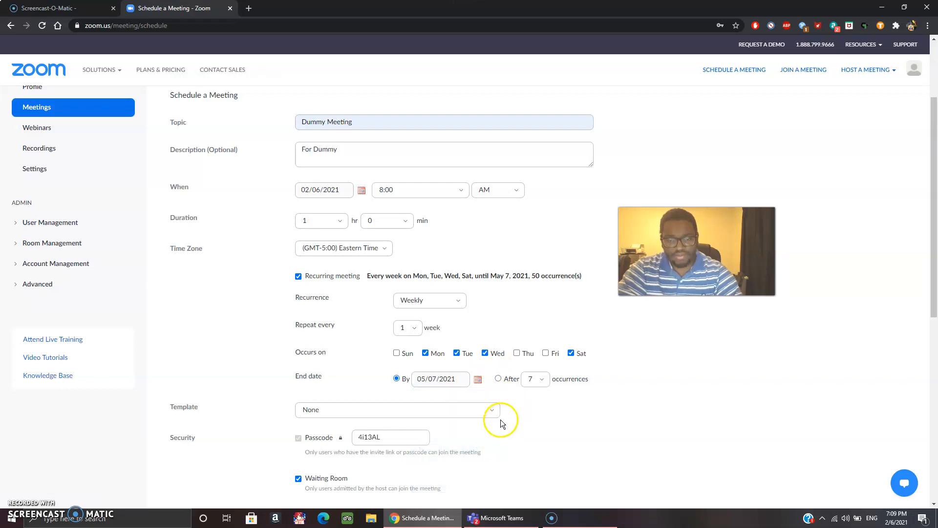
{"action": "left_click", "coordinate": [479, 380]}
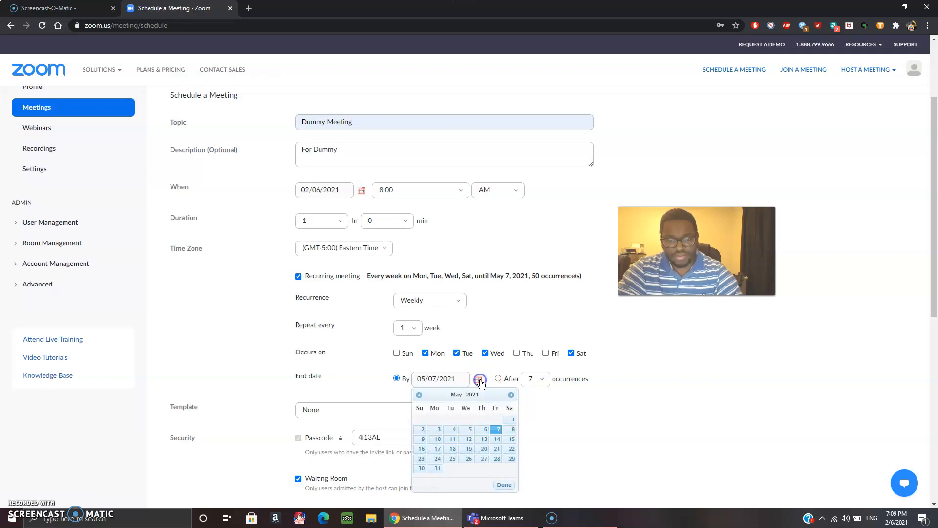
{"action": "left_click", "coordinate": [465, 430]}
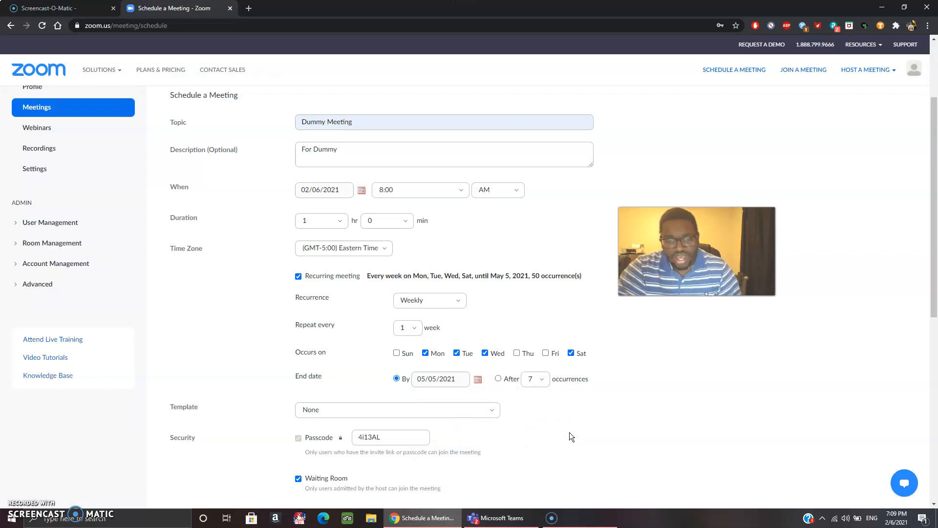
Replace the meeting passcode with a new one.
{"action": "left_click", "coordinate": [541, 381]}
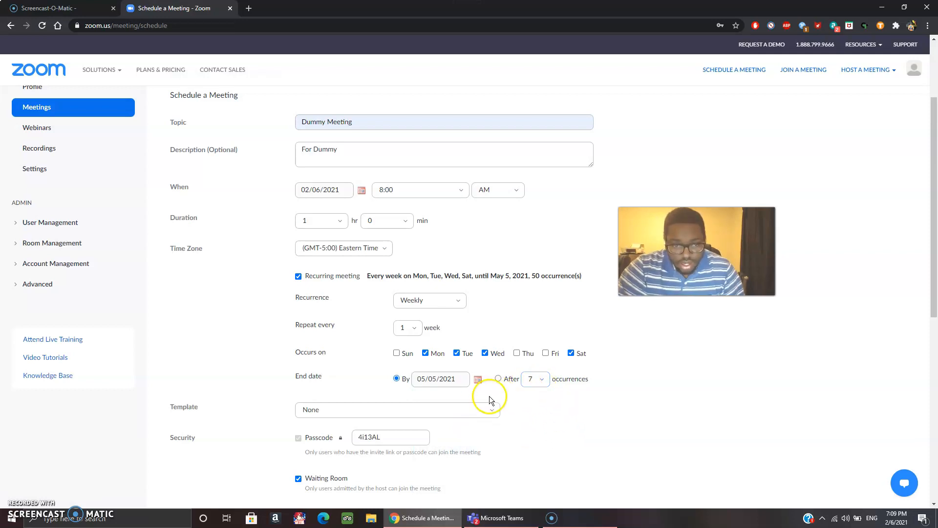
{"action": "left_click", "coordinate": [384, 437]}
{"action": "key", "text": "BackSpace"}
{"action": "key", "text": "BackSpace"}
{"action": "key", "text": "BackSpace"}
{"action": "key", "text": "BackSpace"}
{"action": "key", "text": "BackSpace"}
{"action": "key", "text": "BackSpace"}
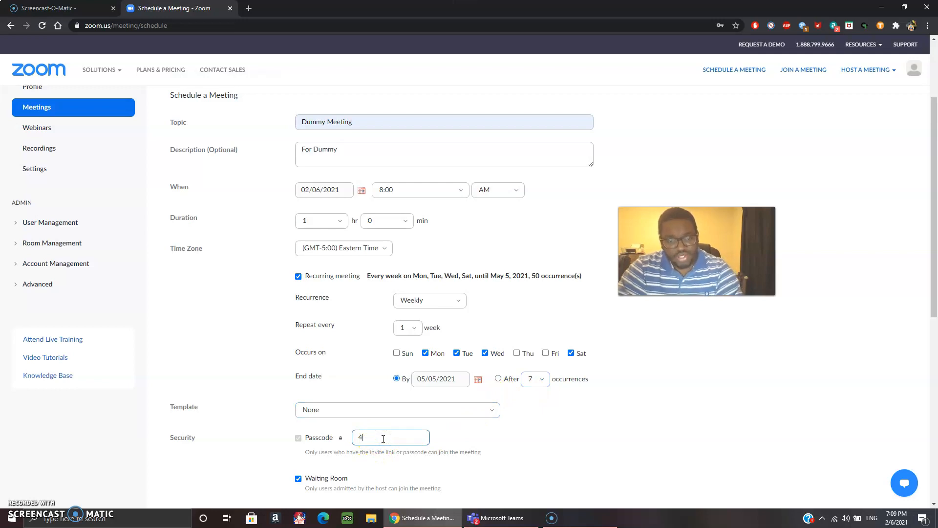
{"action": "type", "text": "W"}
{"action": "key", "text": "BackSpace"}
{"action": "type", "text": "Dummy101"}
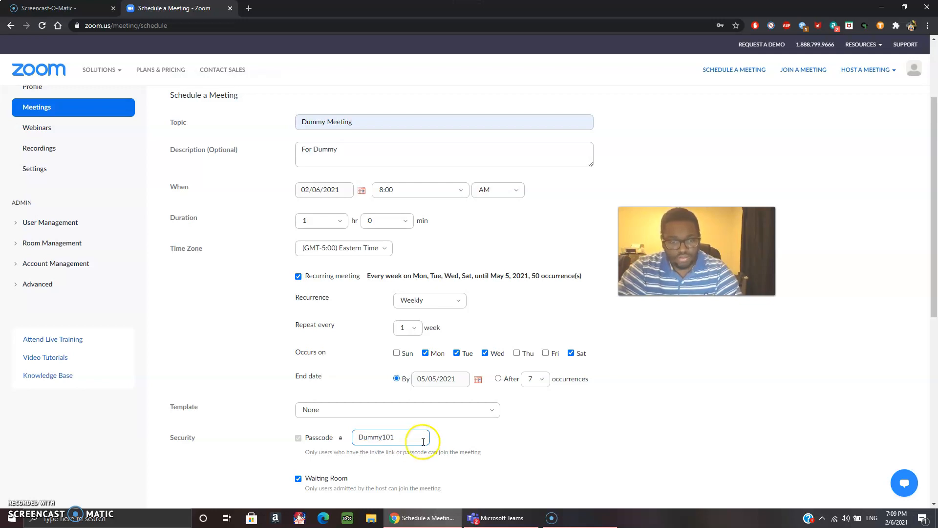
{"action": "left_click", "coordinate": [461, 446]}
Adjust the meeting security options, toggling the waiting room setting.
{"action": "scroll", "coordinate": [460, 446], "scroll_direction": "down", "scroll_amount": 1}
{"action": "scroll", "coordinate": [460, 446], "scroll_direction": "down", "scroll_amount": 5}
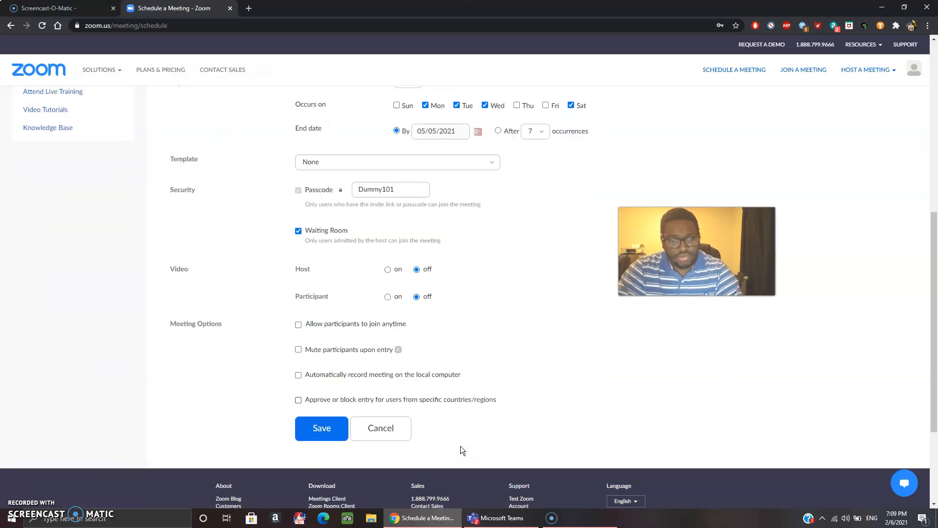
{"action": "left_click", "coordinate": [299, 189]}
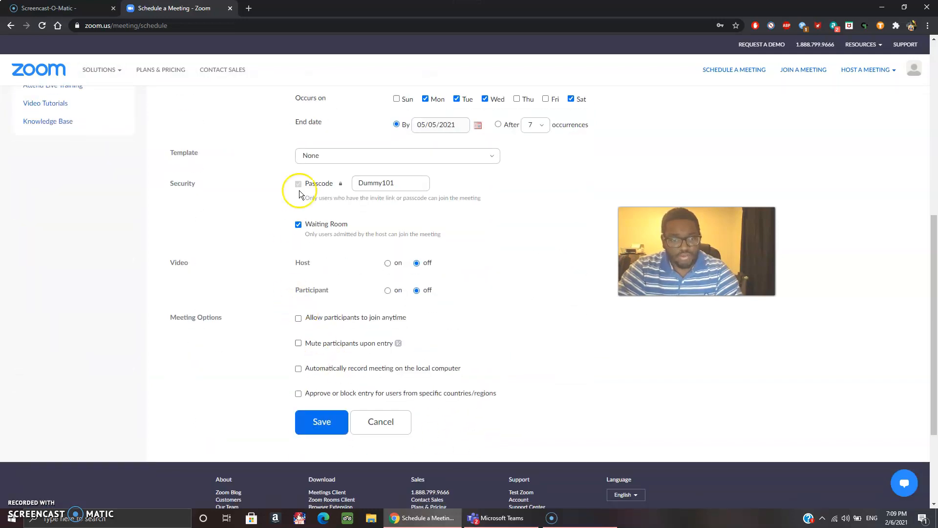
{"action": "left_click", "coordinate": [299, 227]}
{"action": "left_click", "coordinate": [299, 225]}
{"action": "left_click", "coordinate": [298, 225]}
{"action": "left_click", "coordinate": [298, 225]}
{"action": "left_click", "coordinate": [298, 225]}
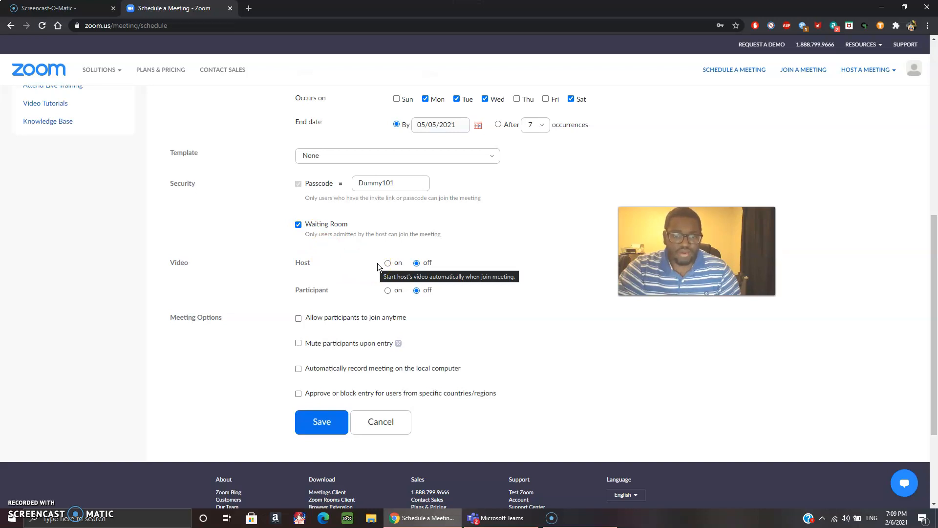
{"action": "left_click", "coordinate": [417, 264]}
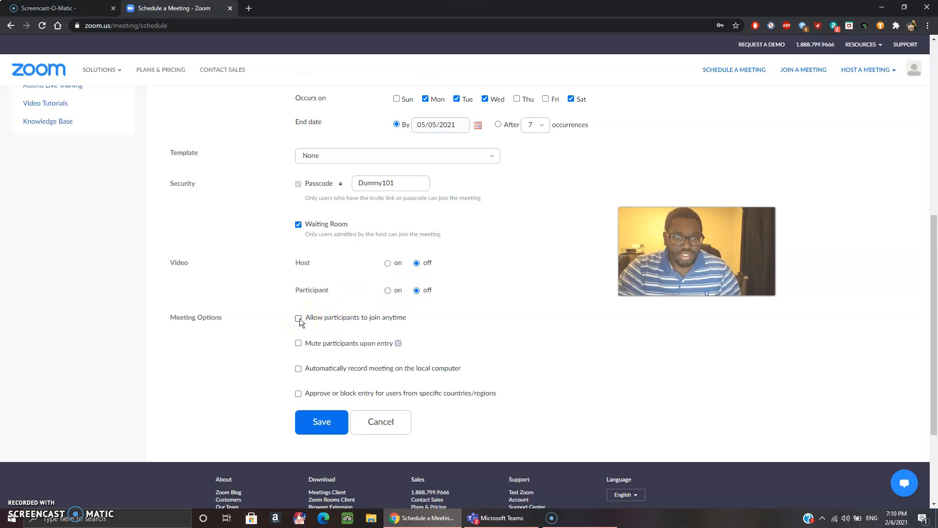
Enable mute participants upon entry and join anytime, then save the meeting.
{"action": "left_click", "coordinate": [299, 344]}
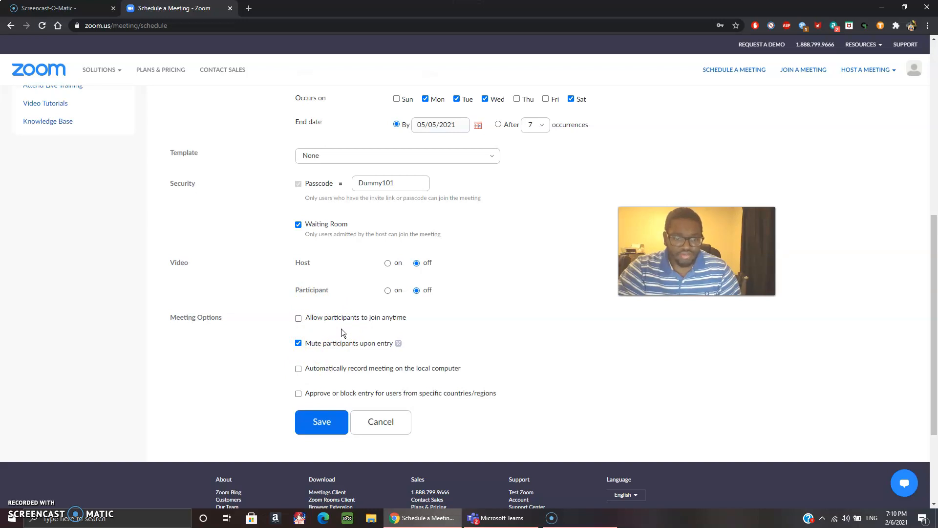
{"action": "left_click", "coordinate": [339, 342]}
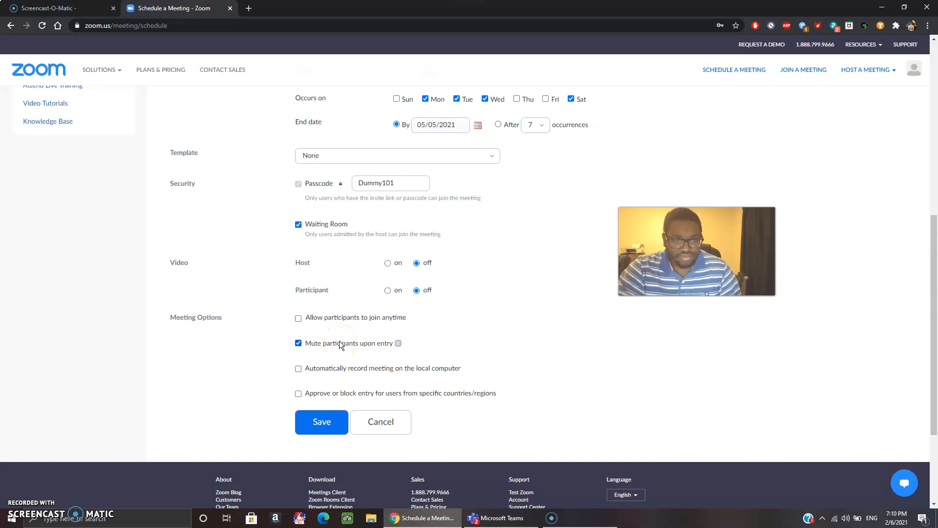
{"action": "left_click", "coordinate": [302, 320]}
{"action": "left_click", "coordinate": [298, 319]}
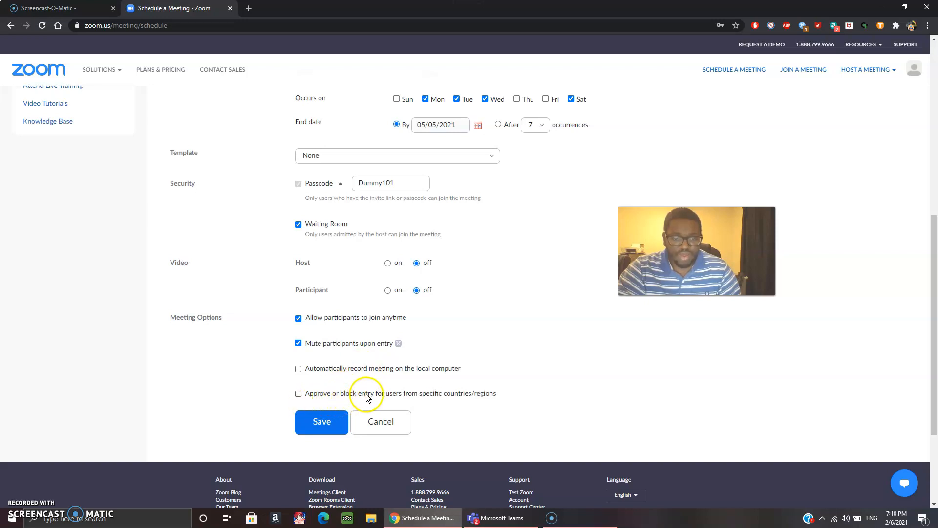
{"action": "left_click", "coordinate": [314, 430]}
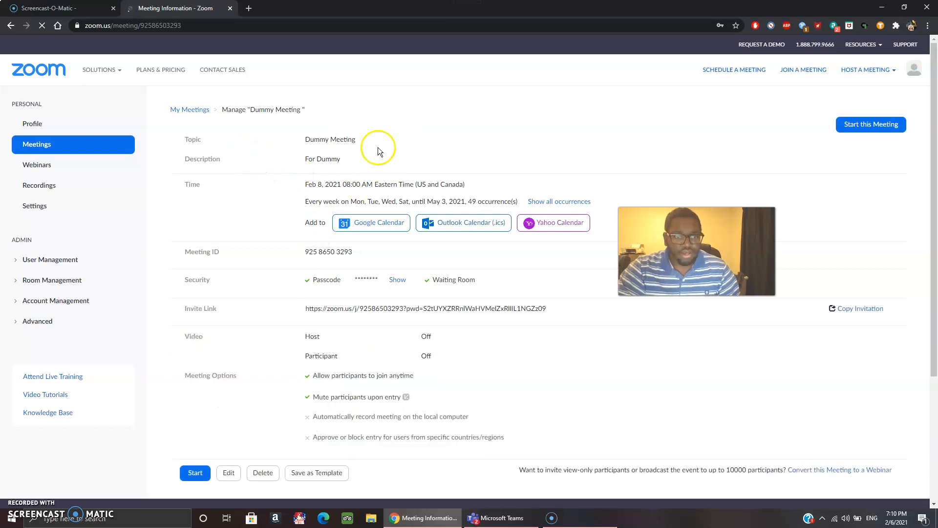
Select and copy the Dummy Meeting invite link from its Meeting Information page.
{"action": "left_click", "coordinate": [420, 145]}
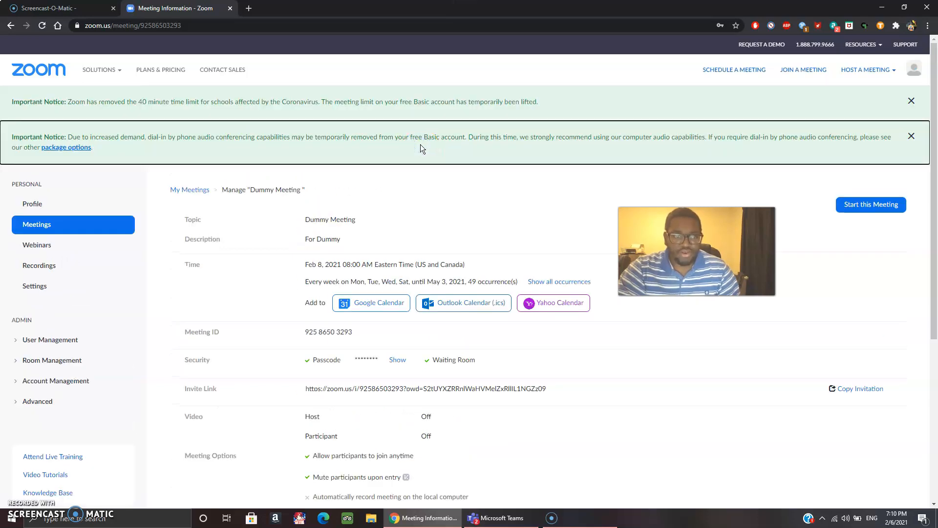
{"action": "scroll", "coordinate": [430, 183], "scroll_direction": "down", "scroll_amount": 2}
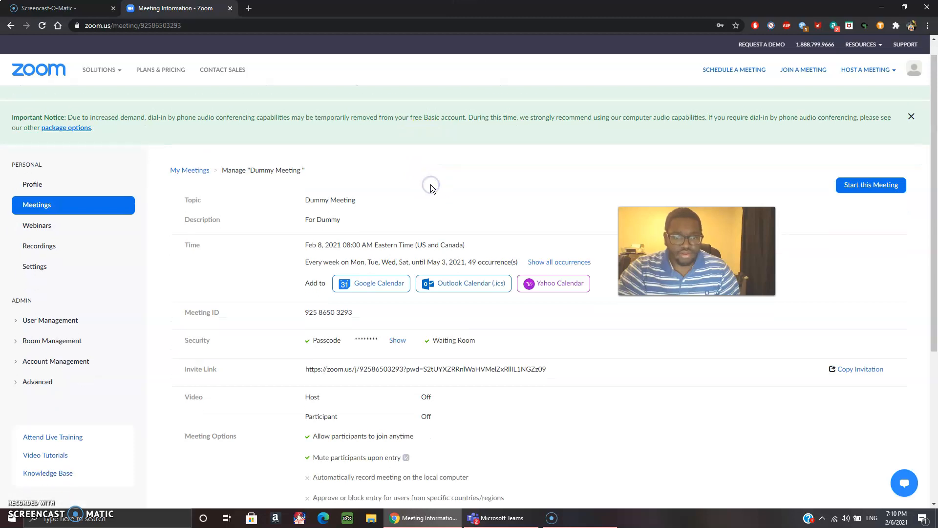
{"action": "scroll", "coordinate": [430, 184], "scroll_direction": "down", "scroll_amount": 2}
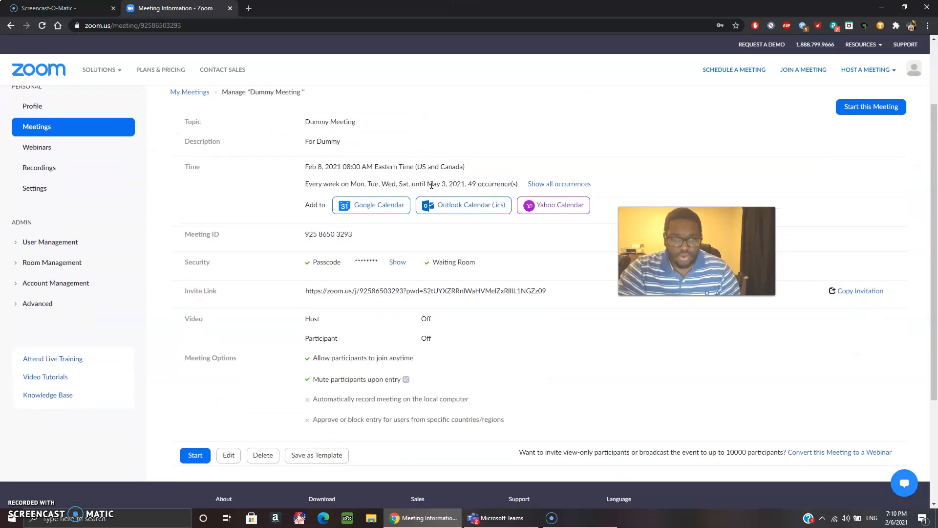
{"action": "left_click", "coordinate": [363, 259]}
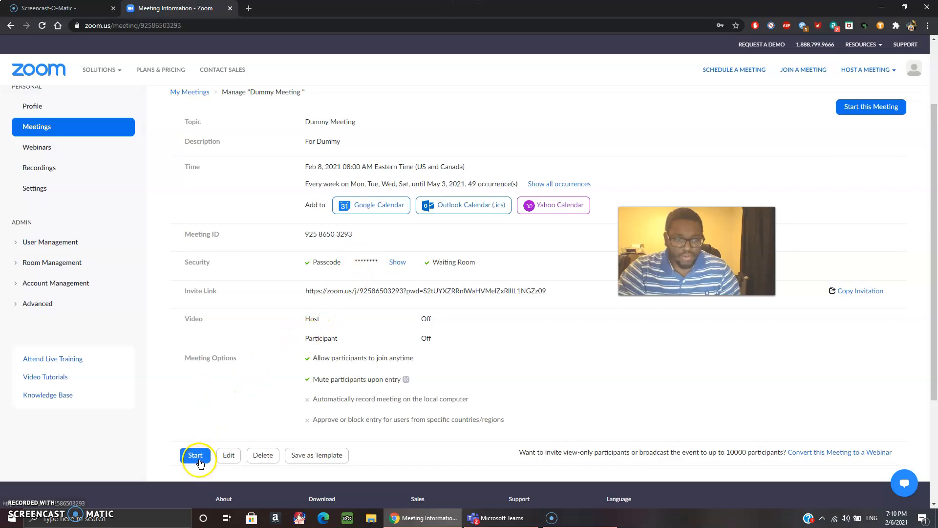
{"action": "triple_click", "coordinate": [547, 292]}
{"action": "left_click", "coordinate": [546, 291]}
{"action": "triple_click", "coordinate": [546, 291]}
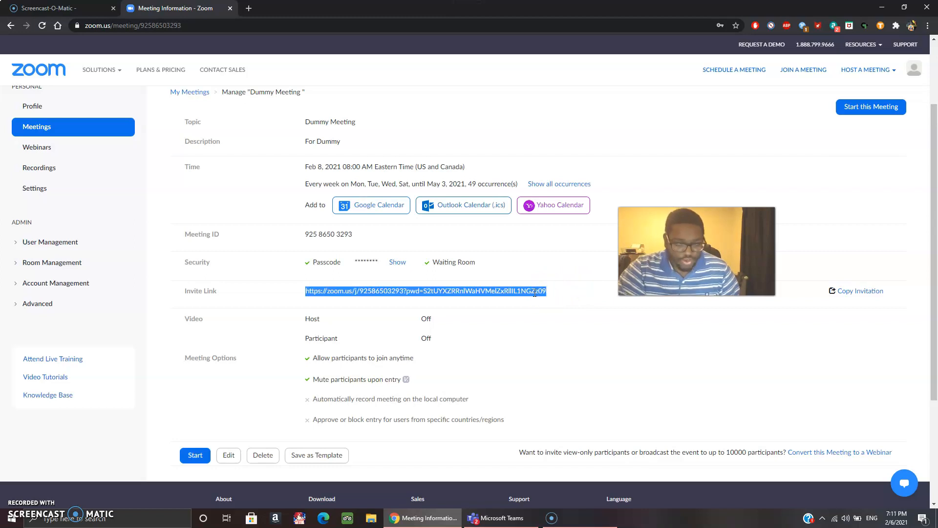
{"action": "key", "text": "alt+p"}
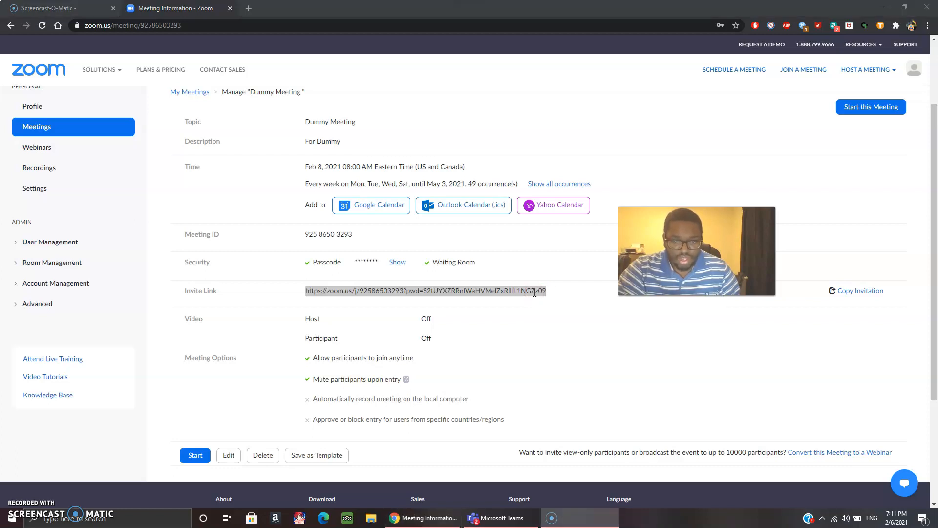
{"action": "right_click", "coordinate": [535, 293]}
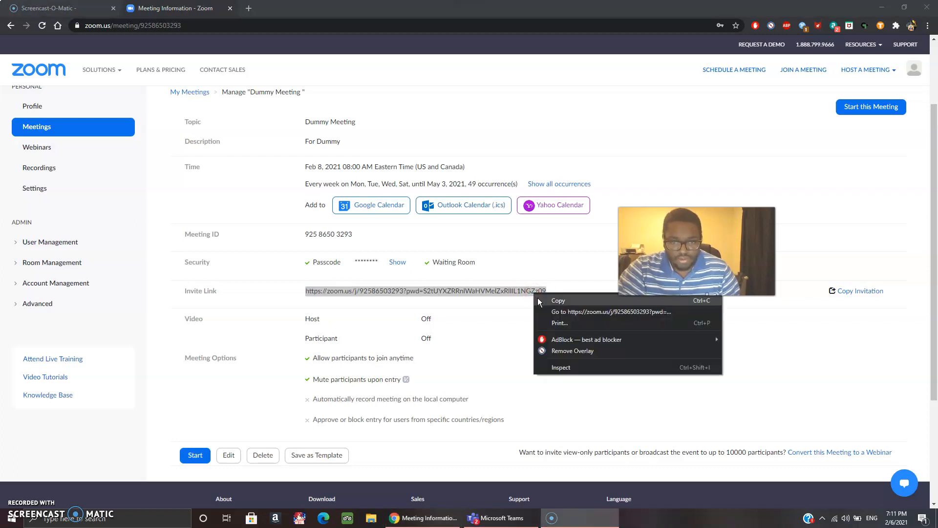
{"action": "left_click", "coordinate": [538, 298]}
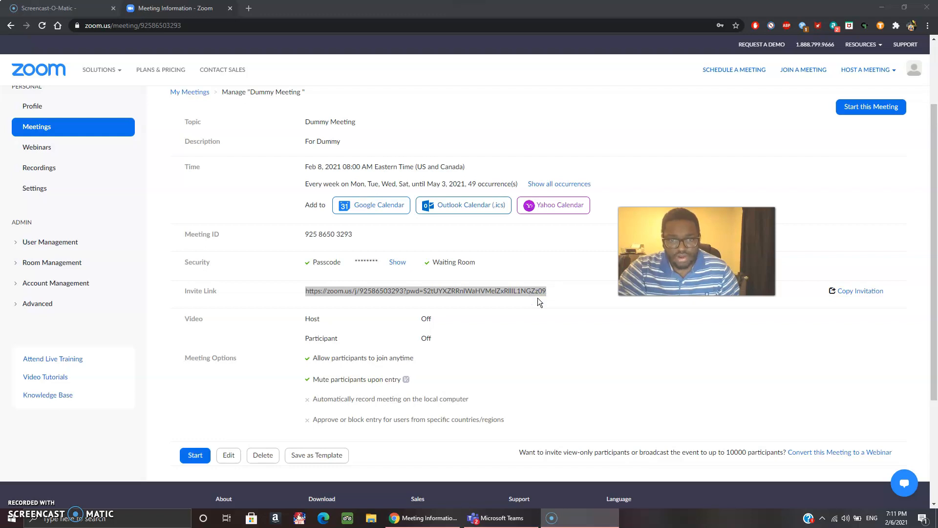
{"action": "left_click", "coordinate": [515, 16]}
Paste the invite link into a new tab and launch it in Zoom Meetings.
{"action": "left_click", "coordinate": [249, 8]}
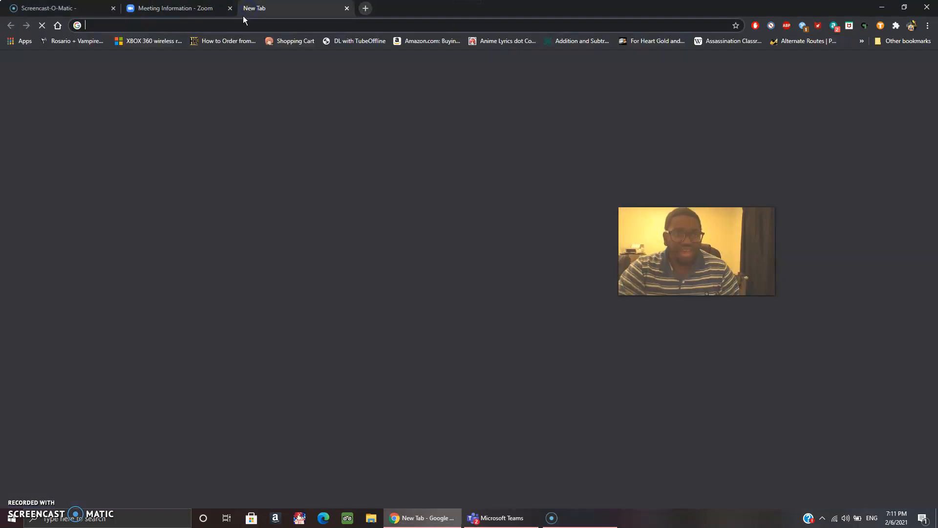
{"action": "left_click", "coordinate": [224, 25]}
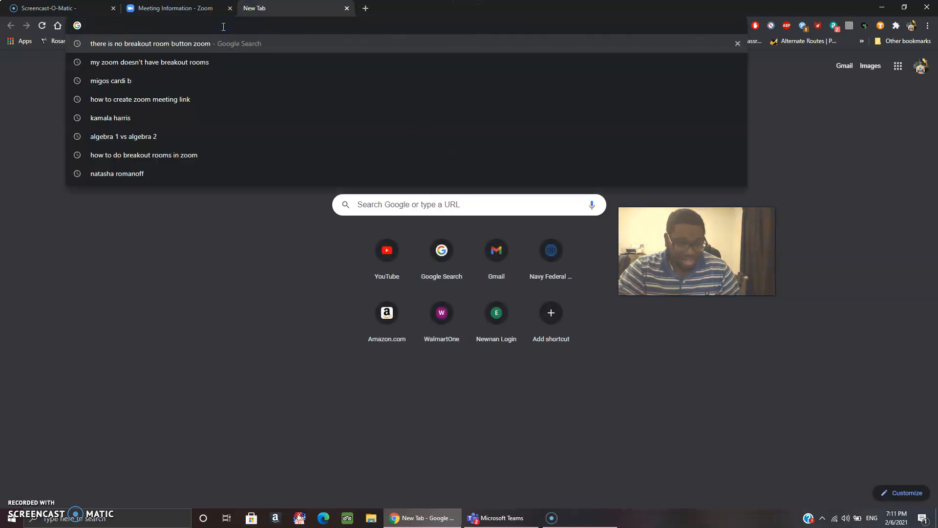
{"action": "right_click", "coordinate": [223, 26]}
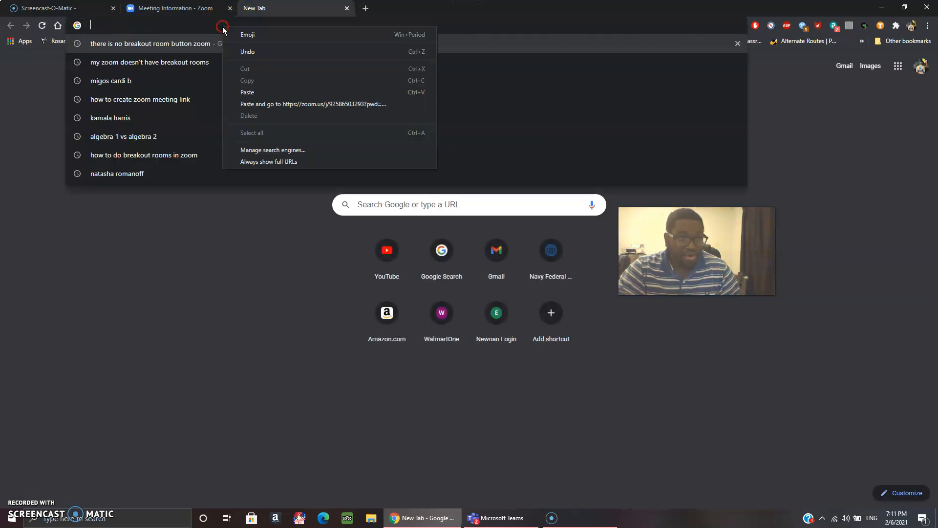
{"action": "left_click", "coordinate": [279, 93]}
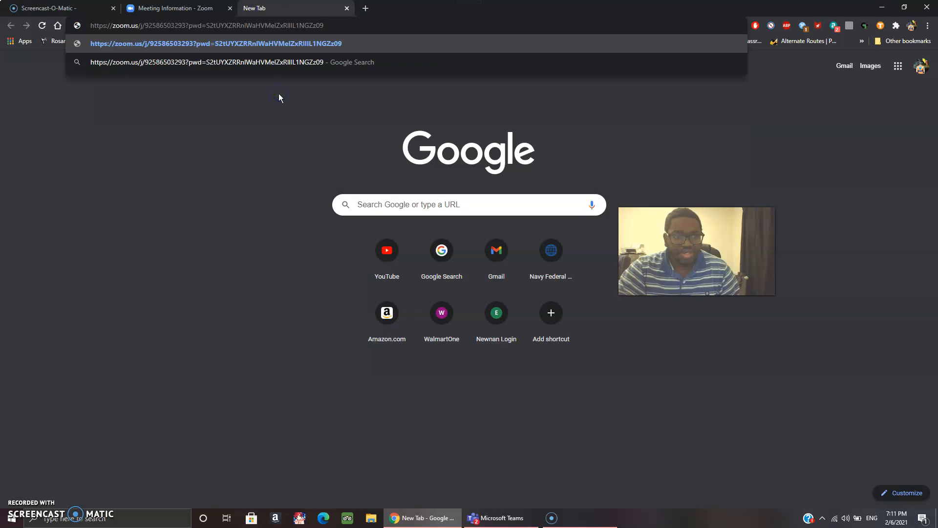
{"action": "key", "text": "Return"}
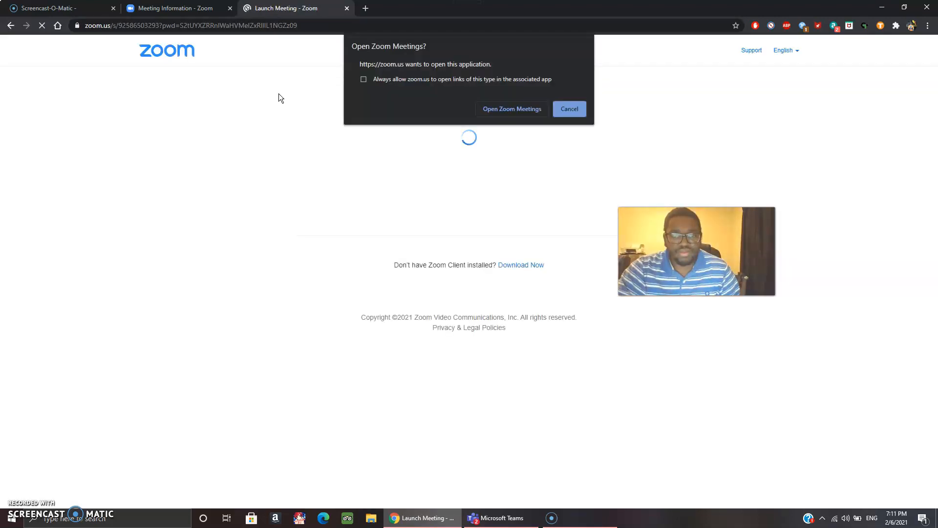
{"action": "left_click", "coordinate": [490, 110]}
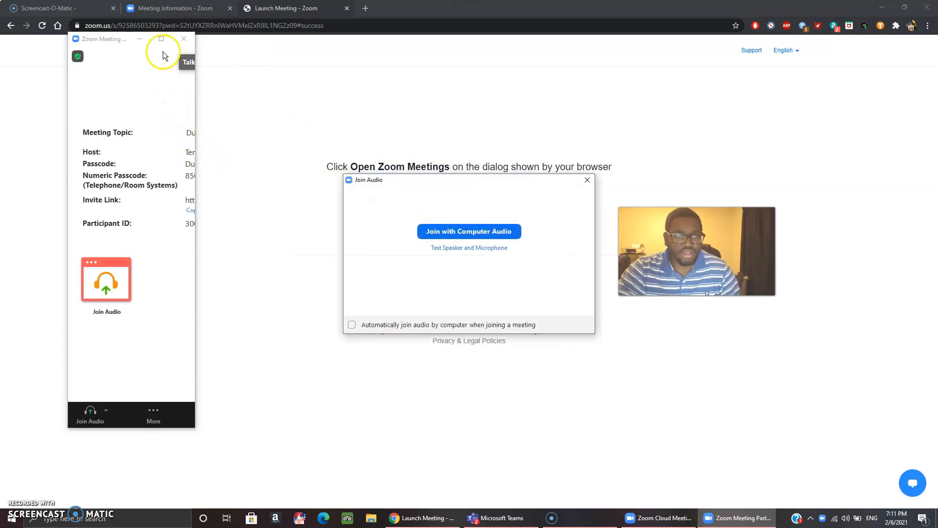
Join with computer audio and maximize the Dummy Meeting window.
{"action": "left_click", "coordinate": [429, 237]}
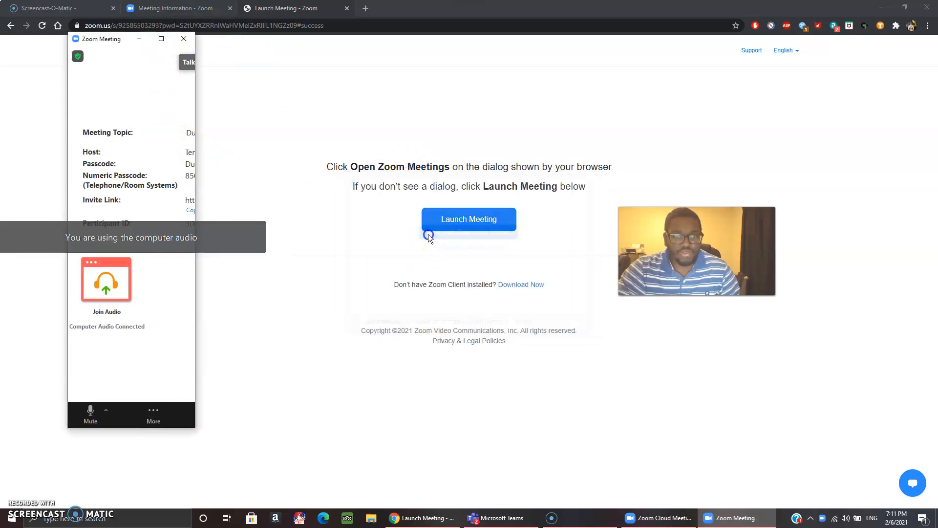
{"action": "left_click", "coordinate": [113, 113]}
{"action": "left_click", "coordinate": [161, 38]}
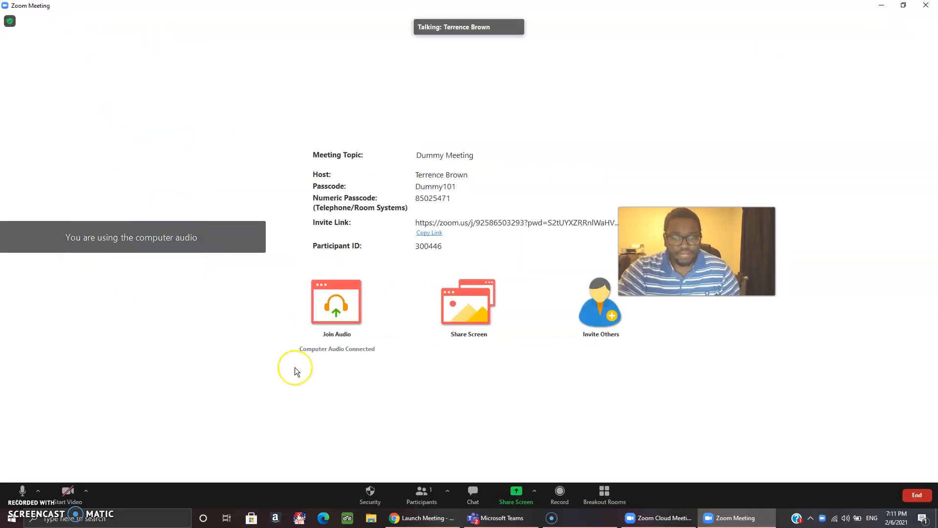
{"action": "mouse_move", "coordinate": [440, 521]}
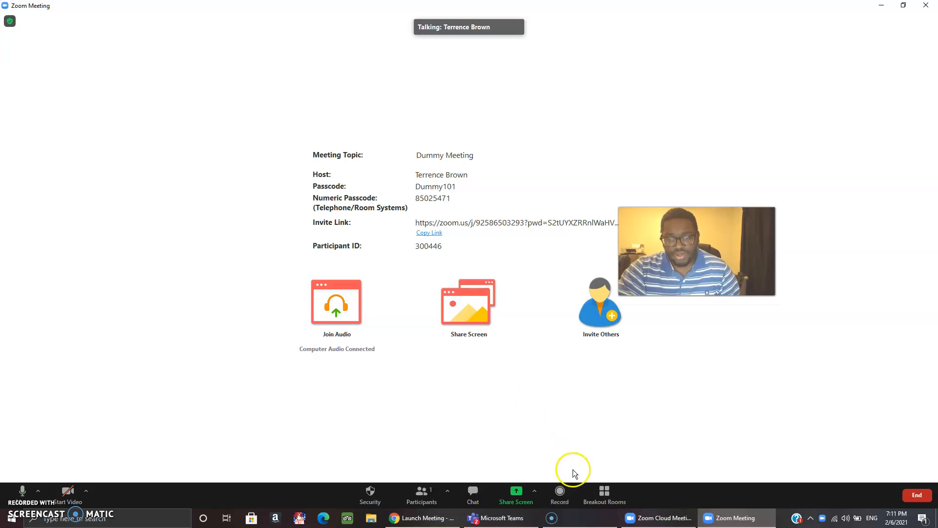
Set up a single breakout room with everyone assigned, open it, and move into Room 1.
{"action": "left_click", "coordinate": [603, 492]}
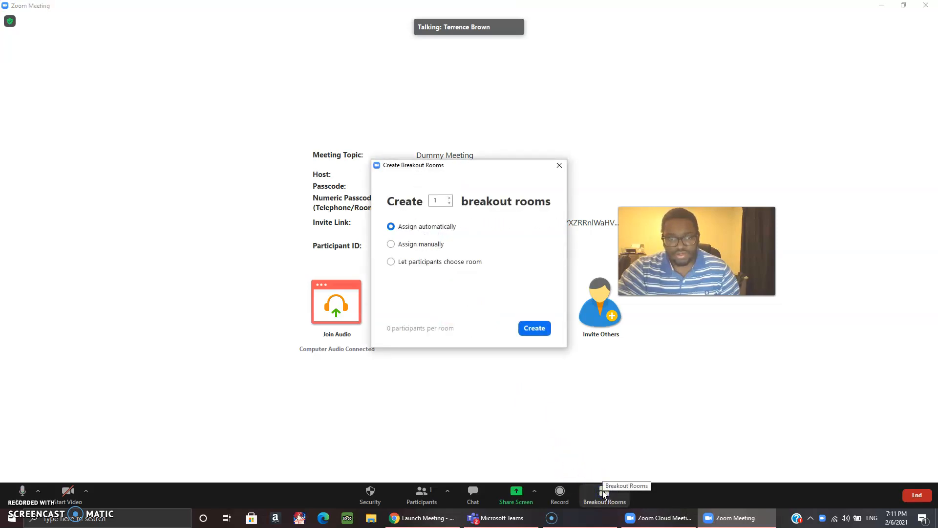
{"action": "left_click", "coordinate": [534, 328]}
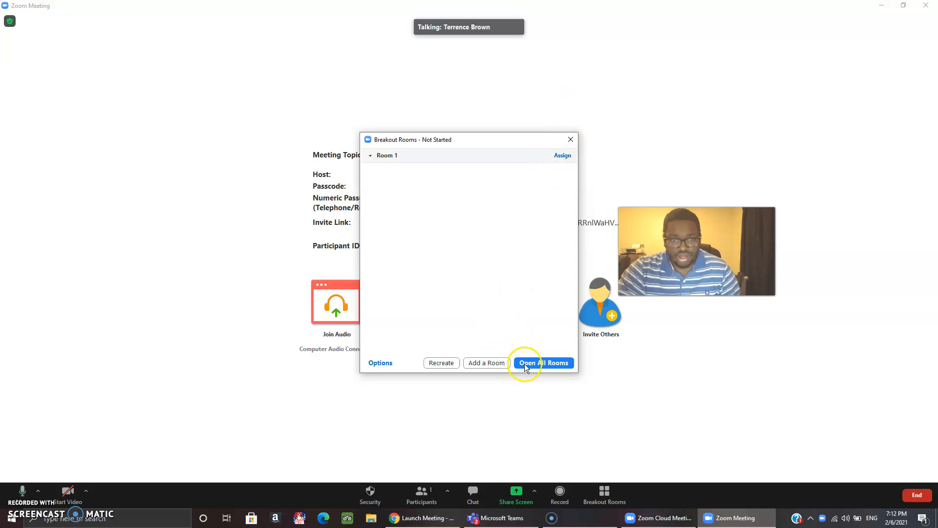
{"action": "left_click", "coordinate": [562, 156]}
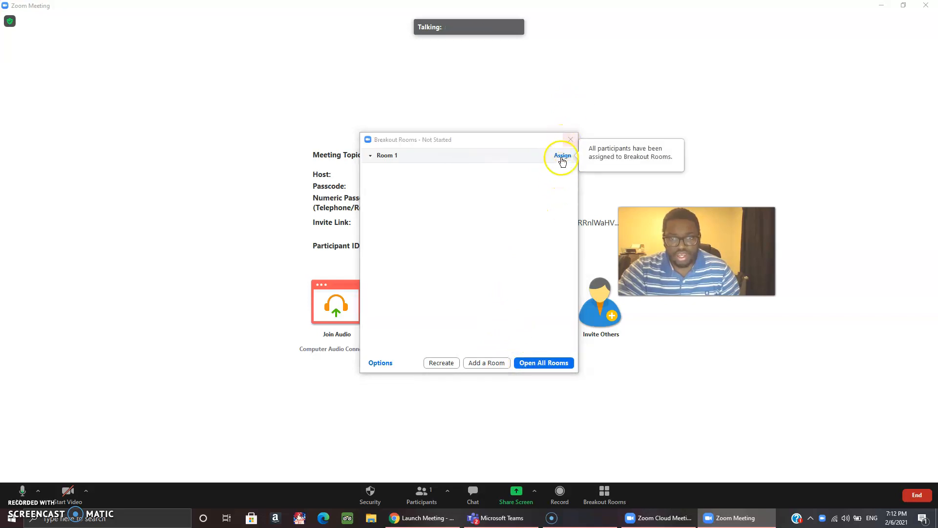
{"action": "left_click", "coordinate": [538, 364]}
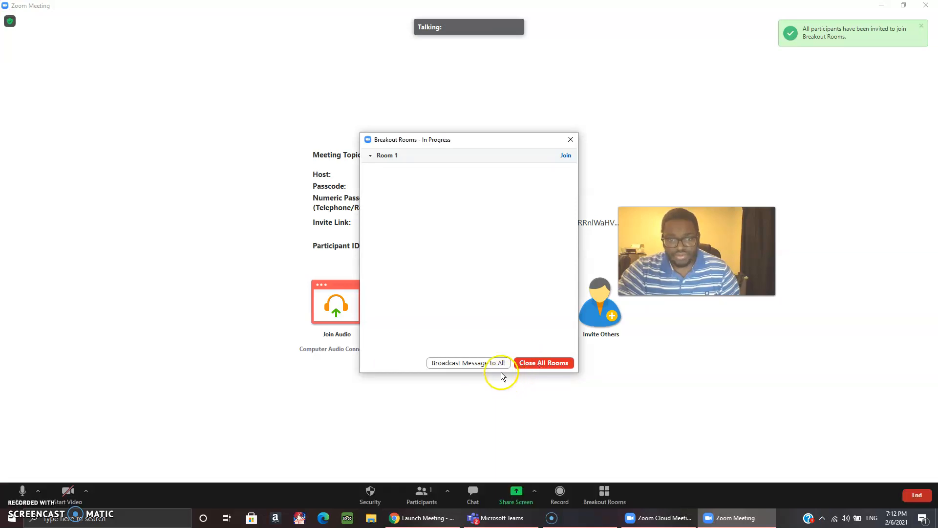
{"action": "left_click", "coordinate": [566, 156]}
{"action": "left_click", "coordinate": [604, 161]}
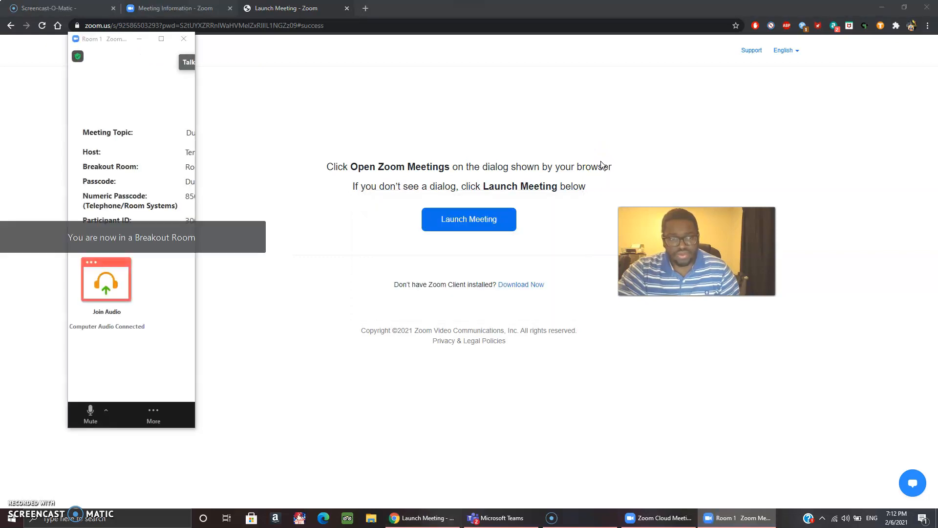
Maximize Room 1, close all breakout rooms, and return to the full-screen main session.
{"action": "left_click", "coordinate": [161, 39]}
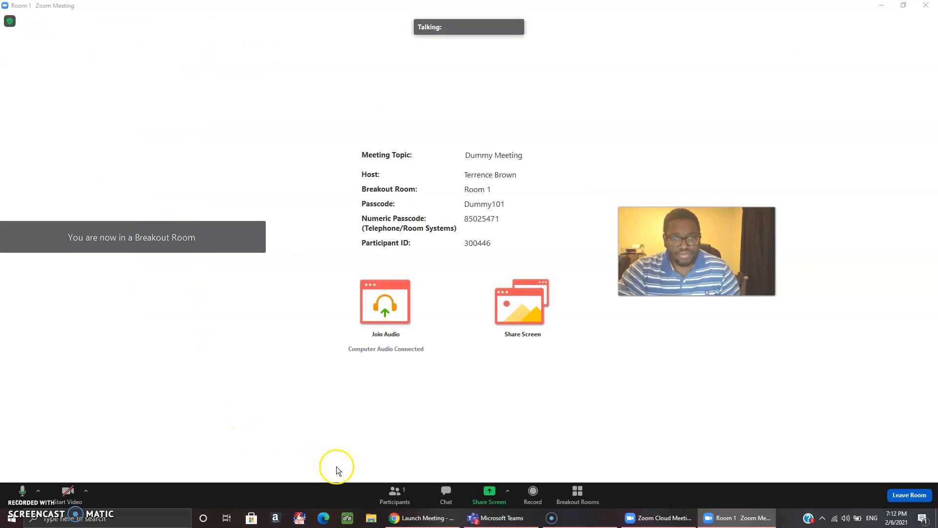
{"action": "left_click", "coordinate": [577, 495]}
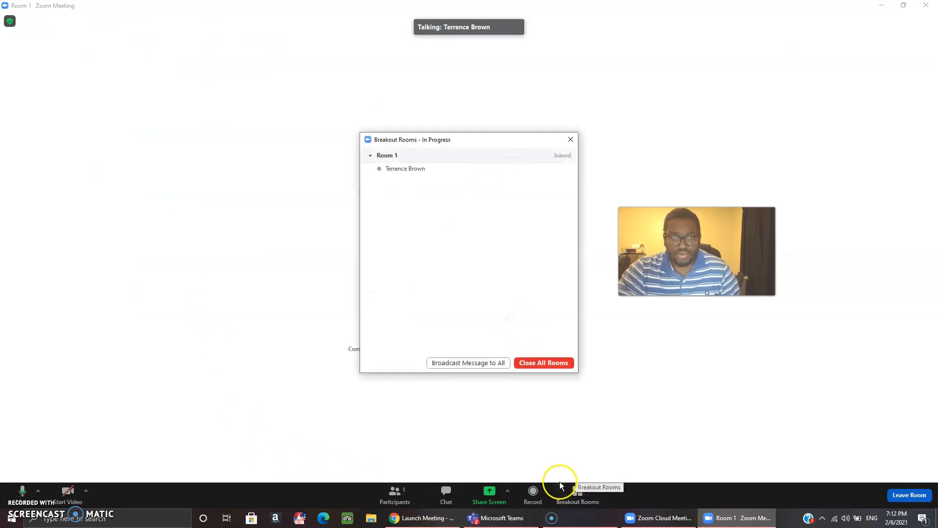
{"action": "left_click", "coordinate": [537, 365]}
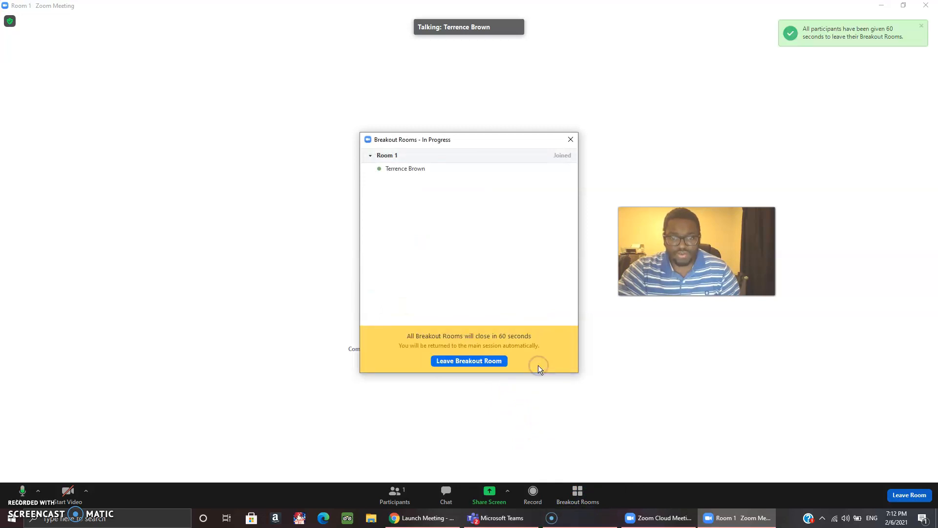
{"action": "left_click", "coordinate": [498, 359]}
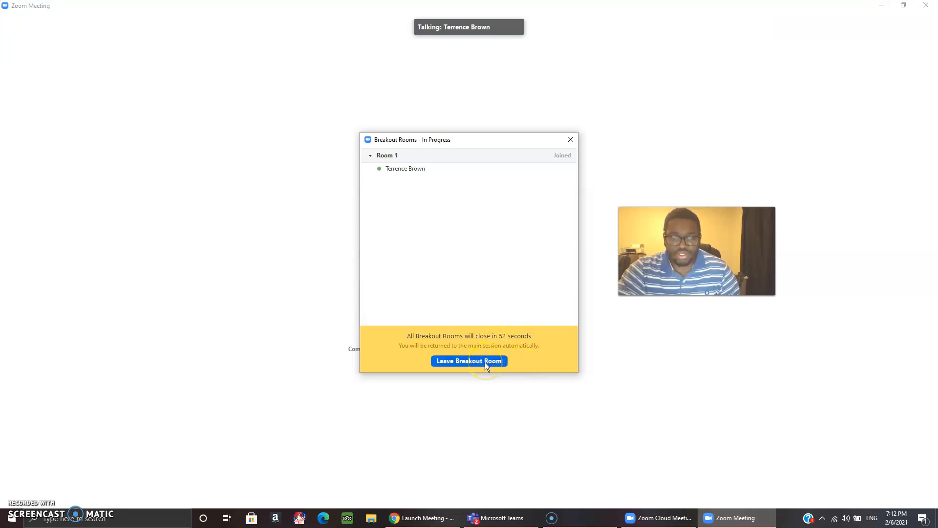
{"action": "left_click", "coordinate": [485, 362]}
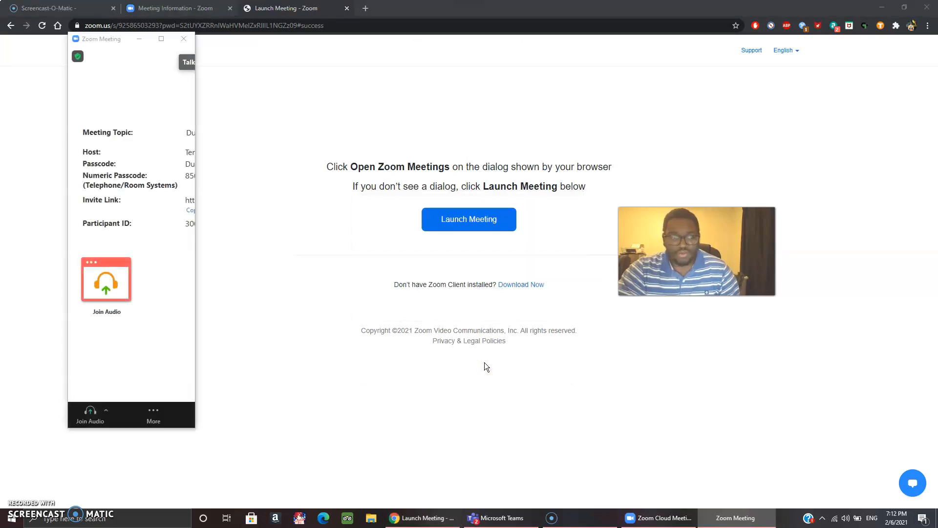
{"action": "left_click", "coordinate": [160, 41]}
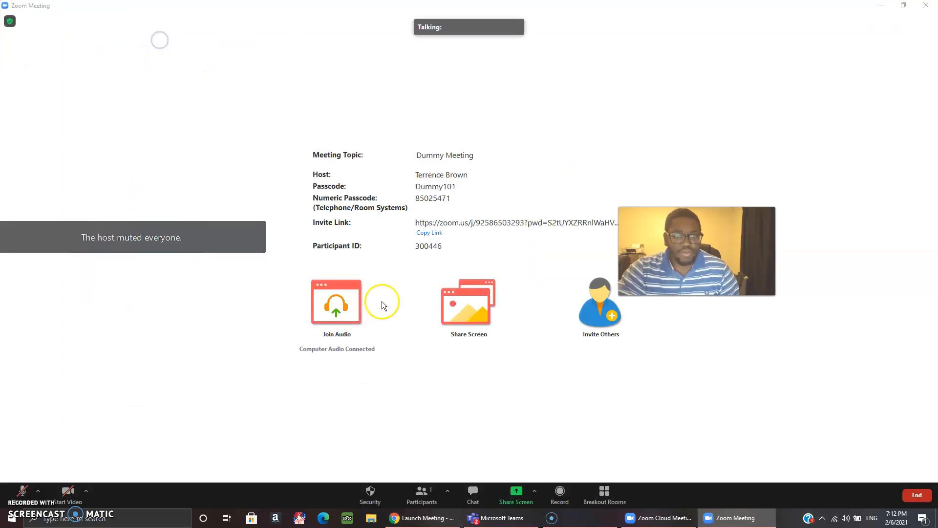
Send the message 'hello' to Everyone in the meeting chat.
{"action": "left_click", "coordinate": [478, 503]}
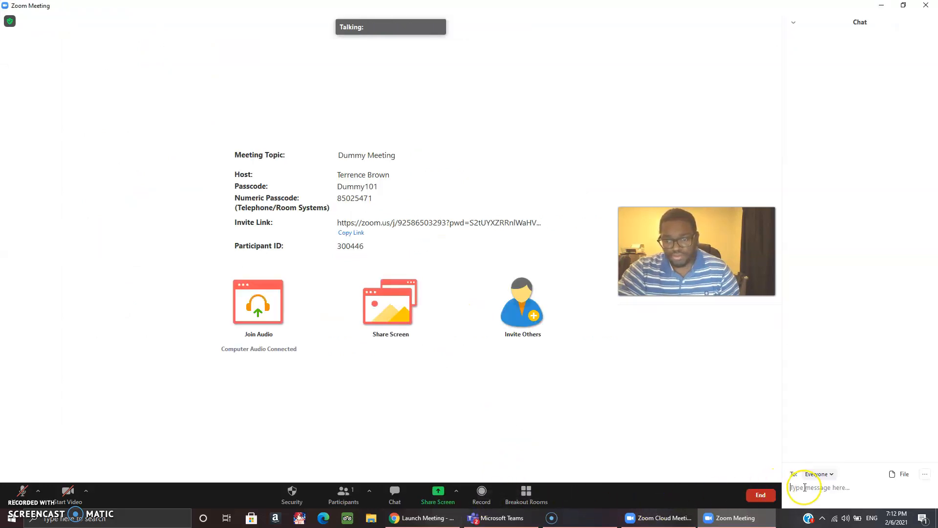
{"action": "type", "text": "hel"}
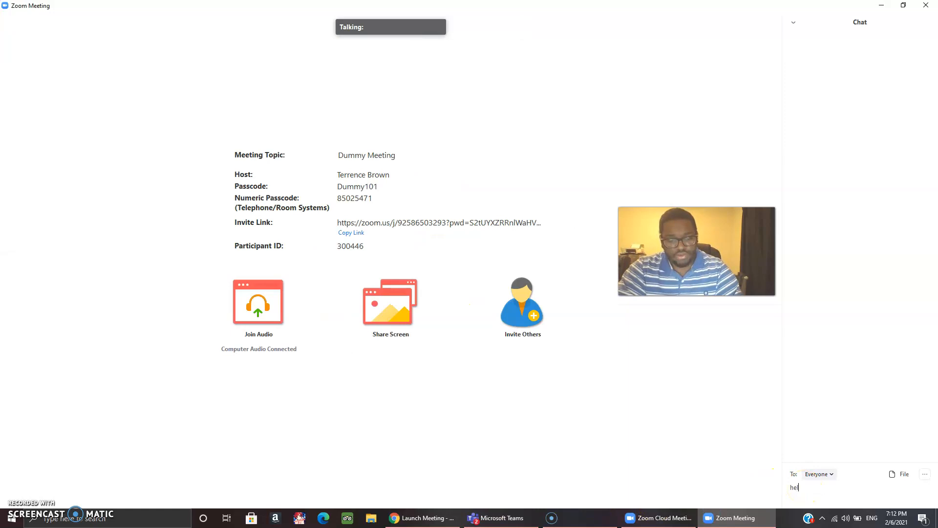
{"action": "type", "text": "lo"}
{"action": "key", "text": "Return"}
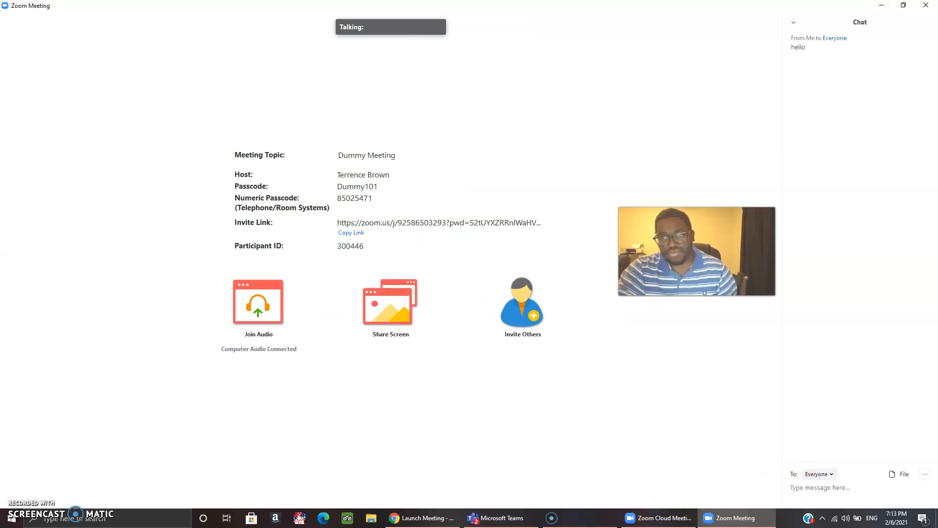
{"action": "left_click", "coordinate": [437, 492]}
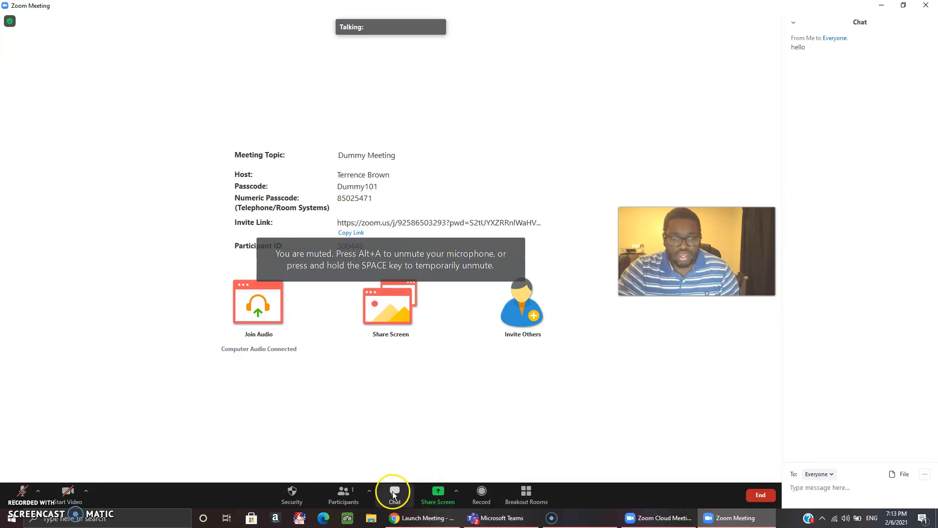
Share the 'Launch Meeting - Zoom - Google Chrome' window and switch it to the Meeting Information page.
{"action": "left_click", "coordinate": [438, 496]}
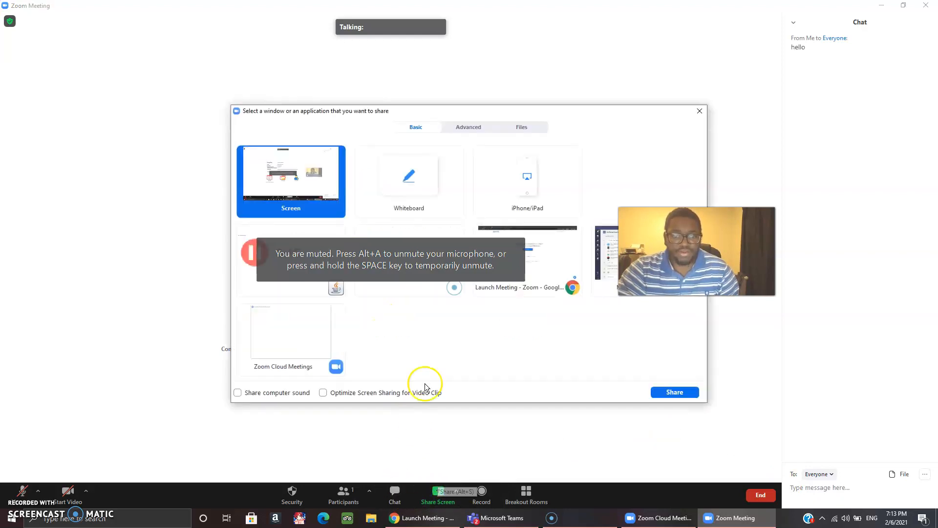
{"action": "left_click", "coordinate": [565, 275]}
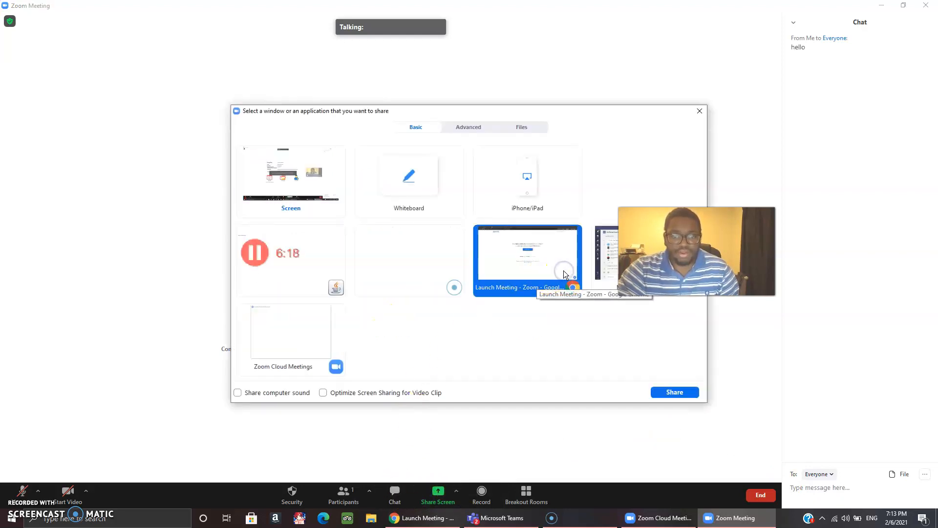
{"action": "left_click", "coordinate": [672, 393]}
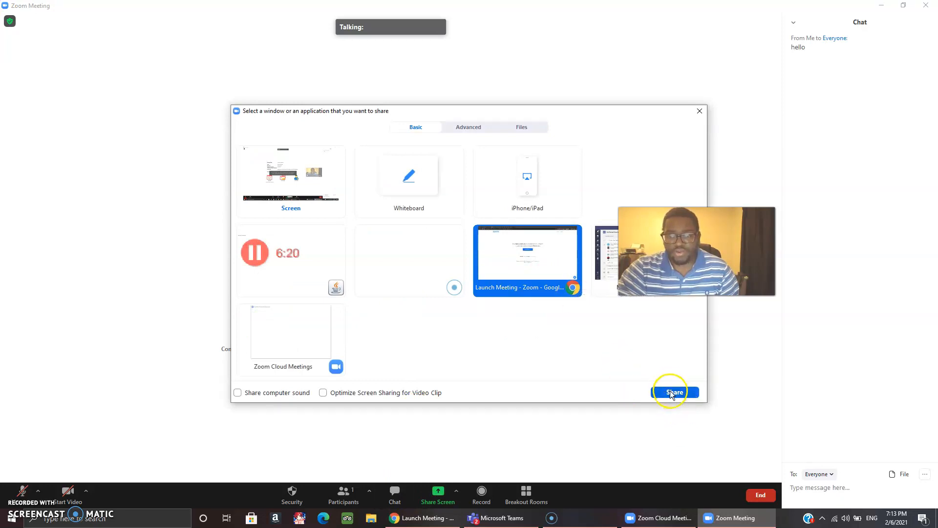
{"action": "left_click", "coordinate": [395, 28]}
{"action": "left_click", "coordinate": [173, 8]}
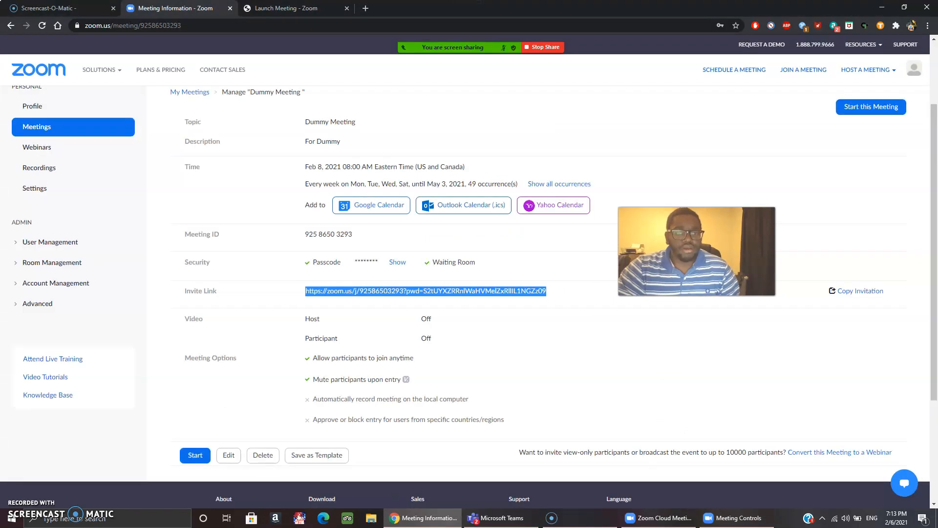
In Settings, toggle Breakout room off and back on under In Meeting (Advanced), then stop sharing.
{"action": "left_click", "coordinate": [35, 189]}
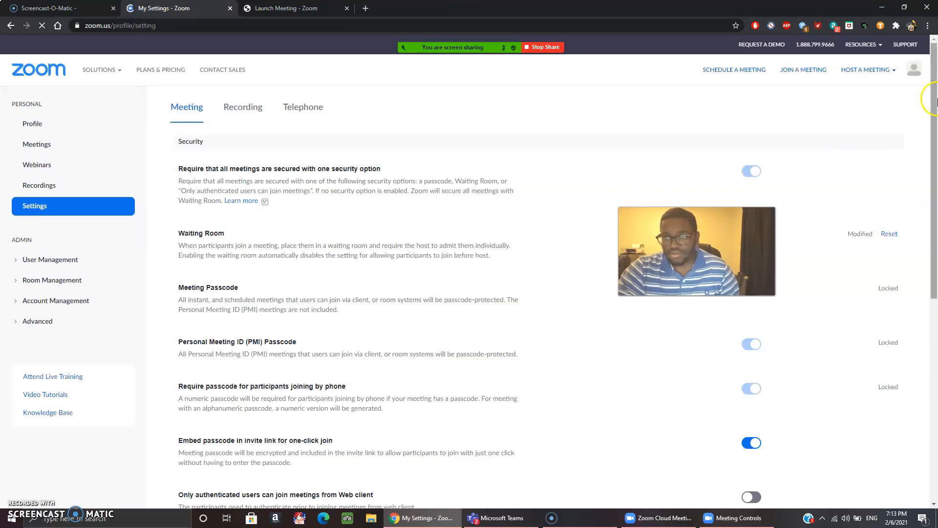
{"action": "scroll", "coordinate": [935, 130], "scroll_direction": "down", "scroll_amount": 2}
{"action": "mouse_move", "coordinate": [935, 129]}
{"action": "left_mouse_down"}
{"action": "mouse_move", "coordinate": [935, 391]}
{"action": "mouse_move", "coordinate": [935, 382]}
{"action": "left_mouse_up"}
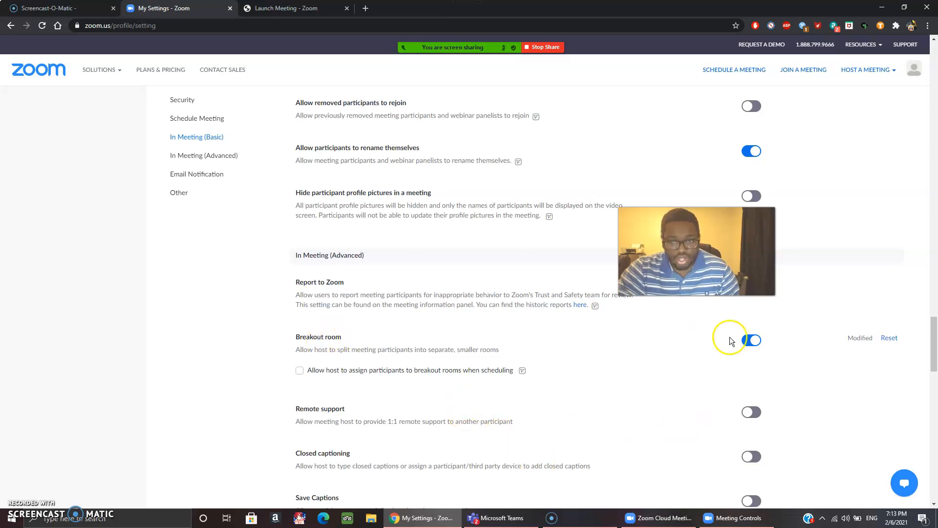
{"action": "left_click", "coordinate": [754, 341]}
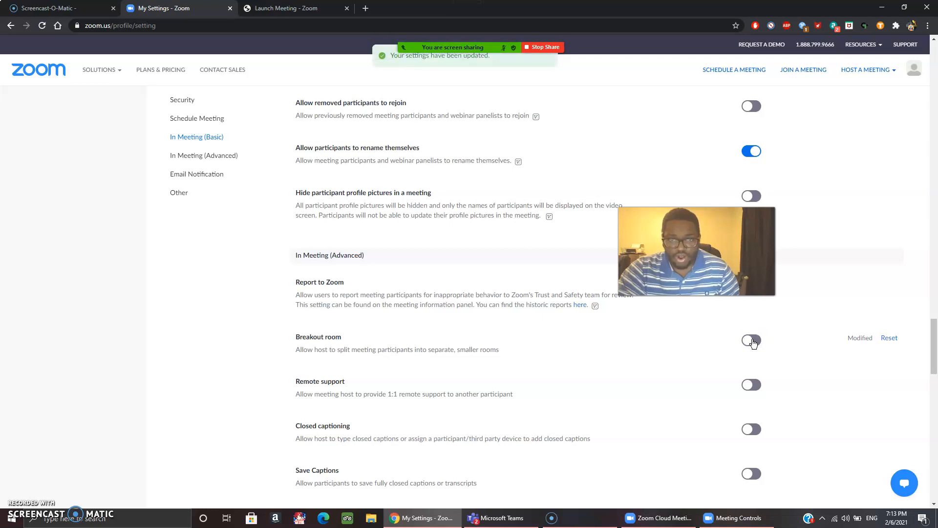
{"action": "left_click", "coordinate": [754, 342]}
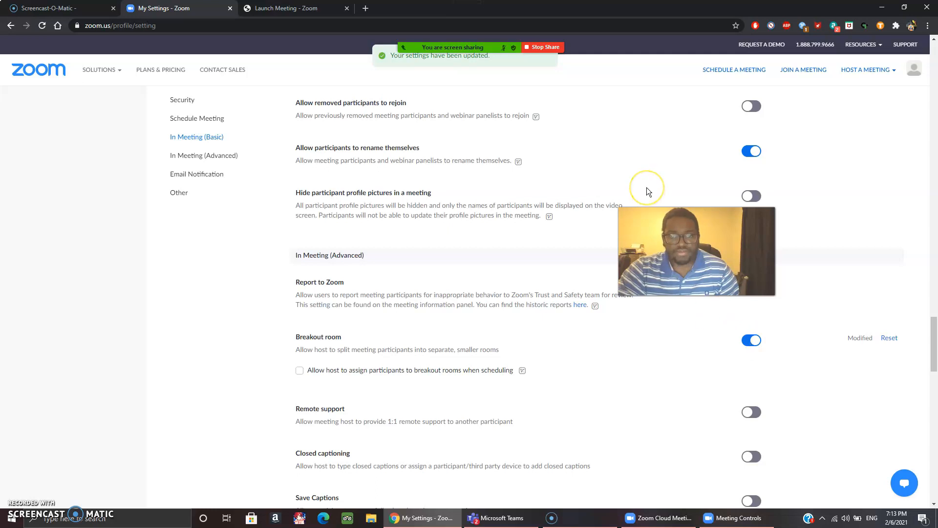
{"action": "left_click", "coordinate": [545, 49]}
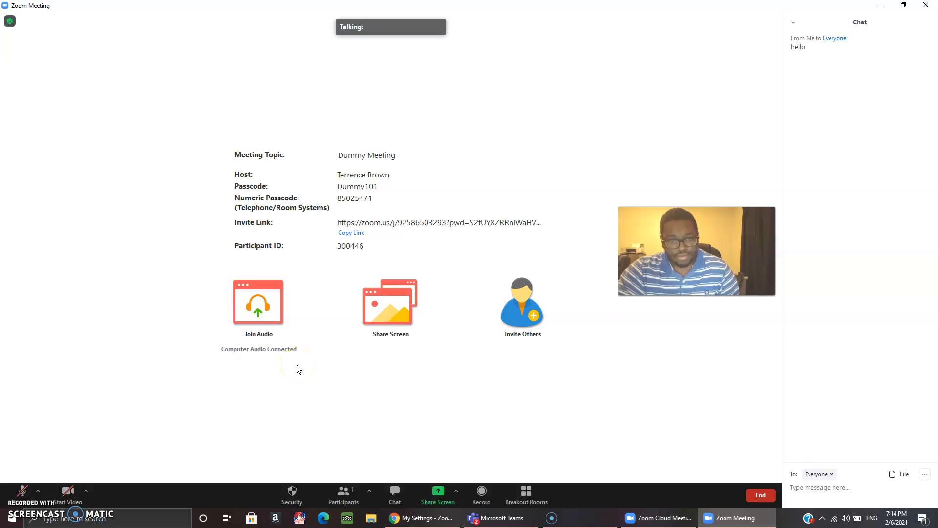
Start a Gmail draft of the meeting invitation from the invite options.
{"action": "left_click", "coordinate": [529, 321]}
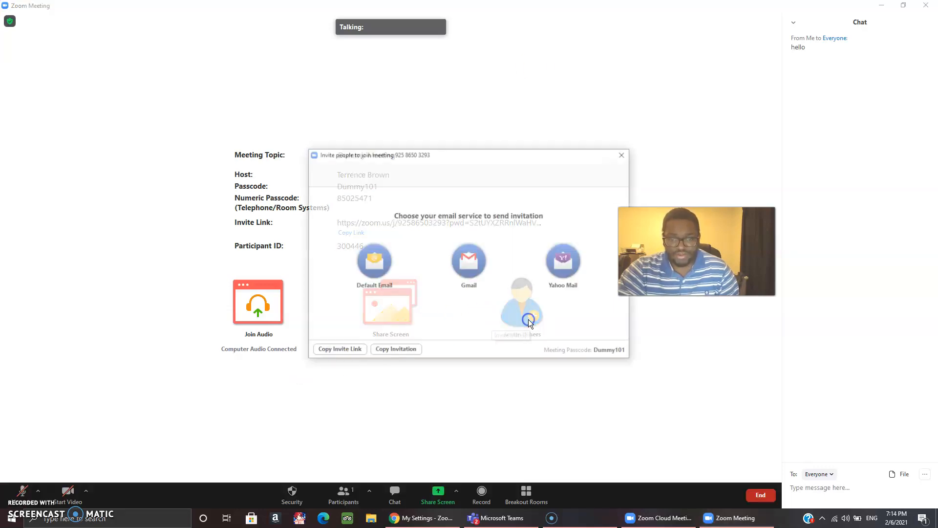
{"action": "left_click", "coordinate": [469, 262]}
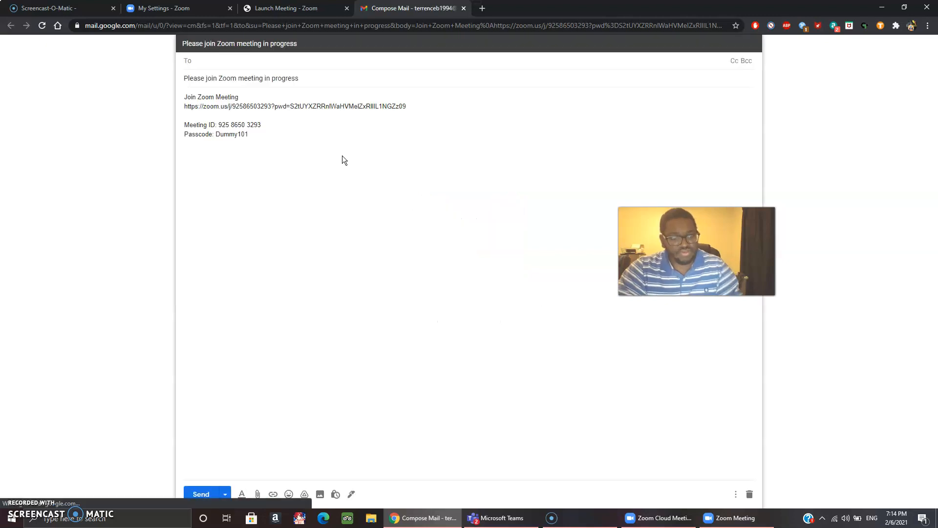
Address the invitation to the suggested contact, send it, and return to the Launch Meeting tab.
{"action": "type", "text": "te"}
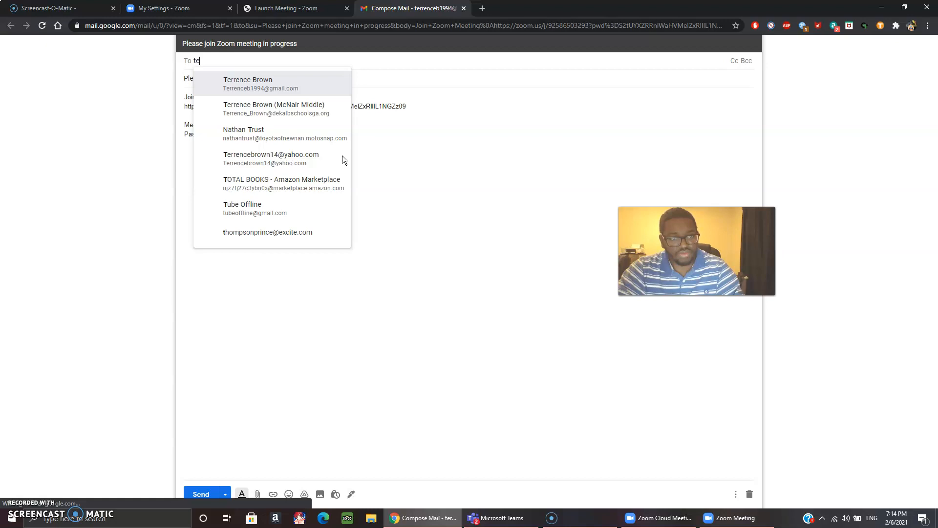
{"action": "key", "text": "Return"}
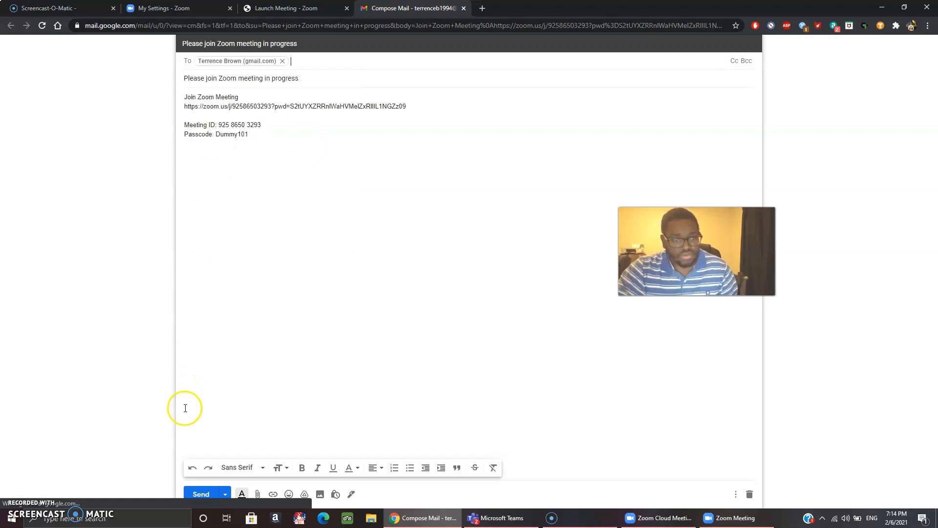
{"action": "left_click", "coordinate": [191, 496]}
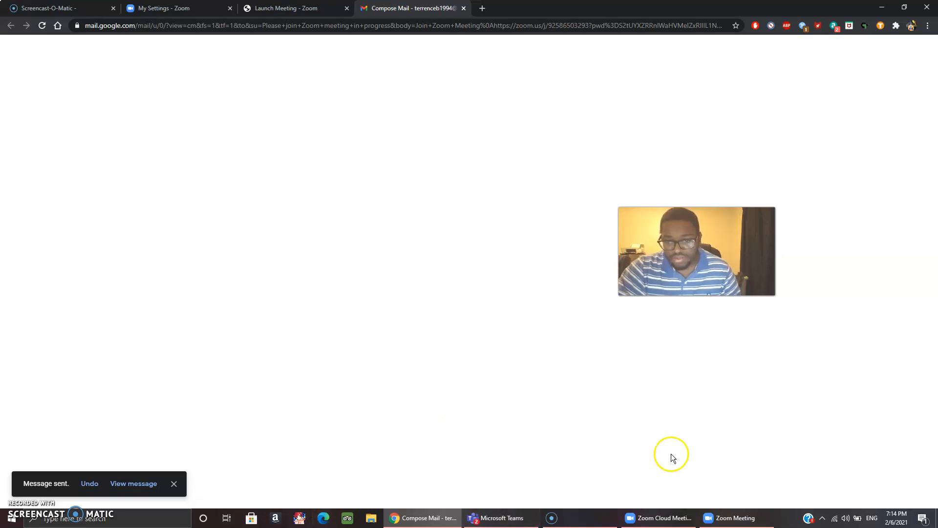
{"action": "key", "text": "ctrl+shift+Tab"}
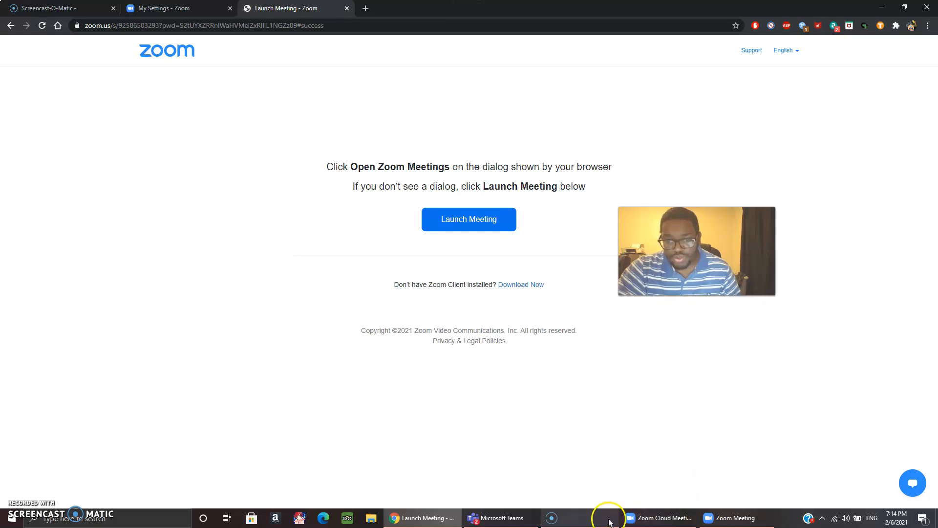
Bring the Dummy Meeting window forward and admit the participant from the waiting room.
{"action": "mouse_move", "coordinate": [716, 525]}
{"action": "left_click", "coordinate": [733, 476]}
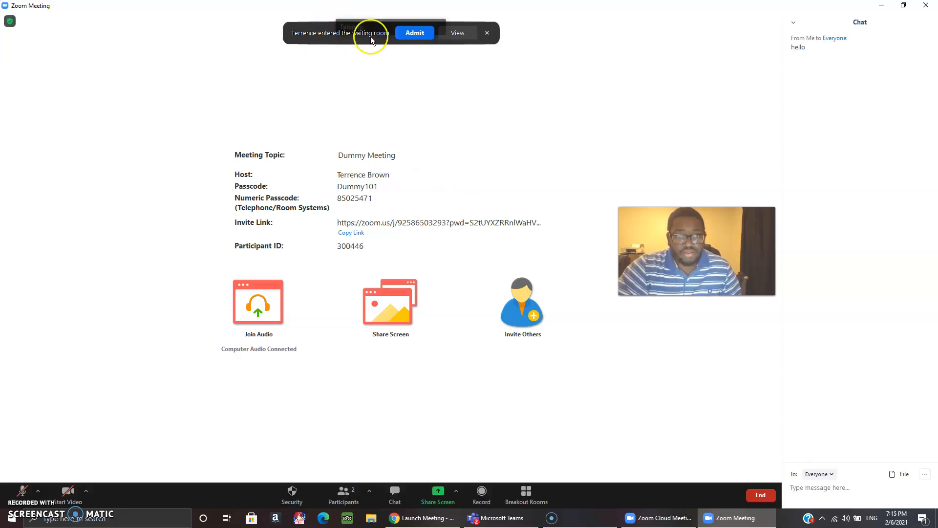
{"action": "left_click", "coordinate": [408, 36]}
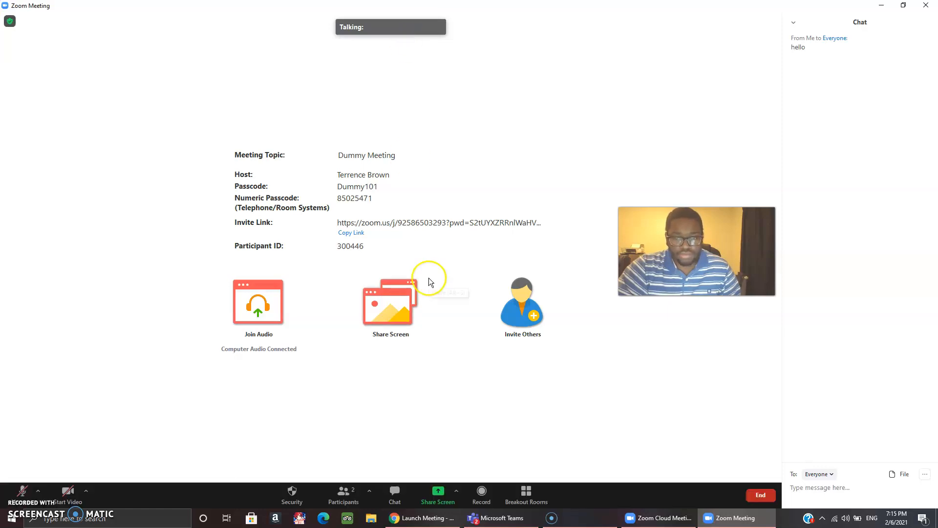
Assign the participant to Room 1, open all breakout rooms, and join Room 1.
{"action": "left_click", "coordinate": [529, 491]}
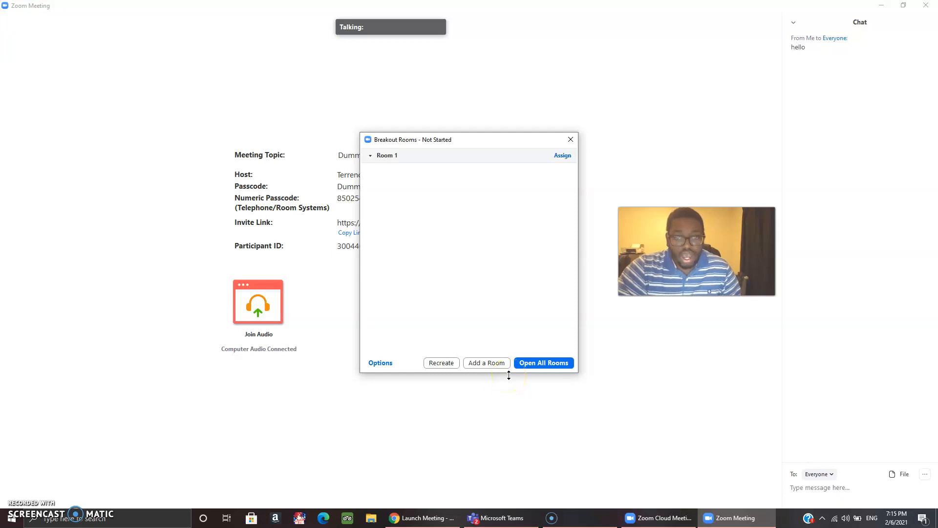
{"action": "left_click", "coordinate": [561, 157]}
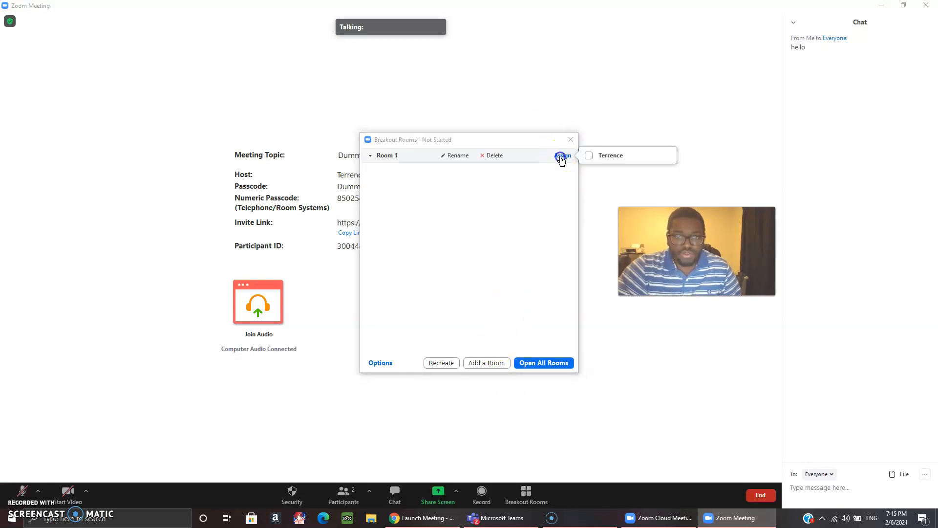
{"action": "left_click", "coordinate": [589, 156]}
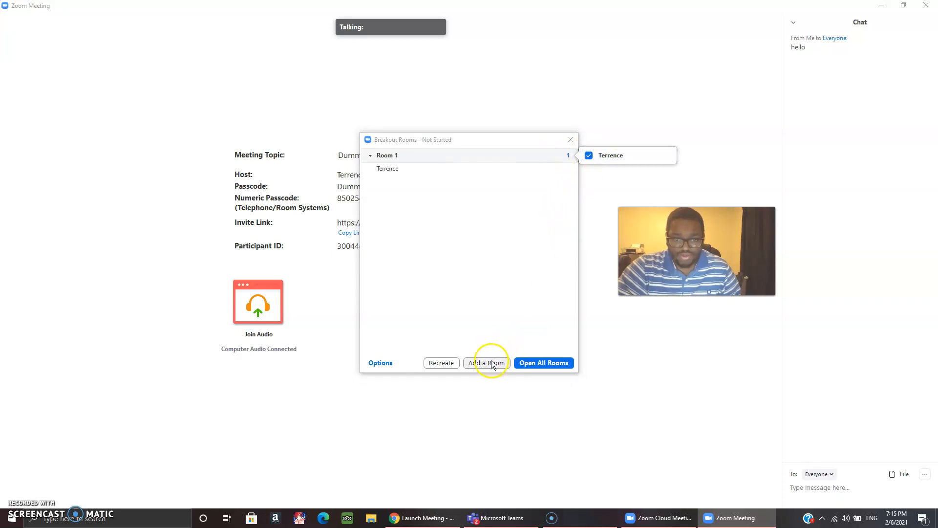
{"action": "left_click", "coordinate": [526, 362]}
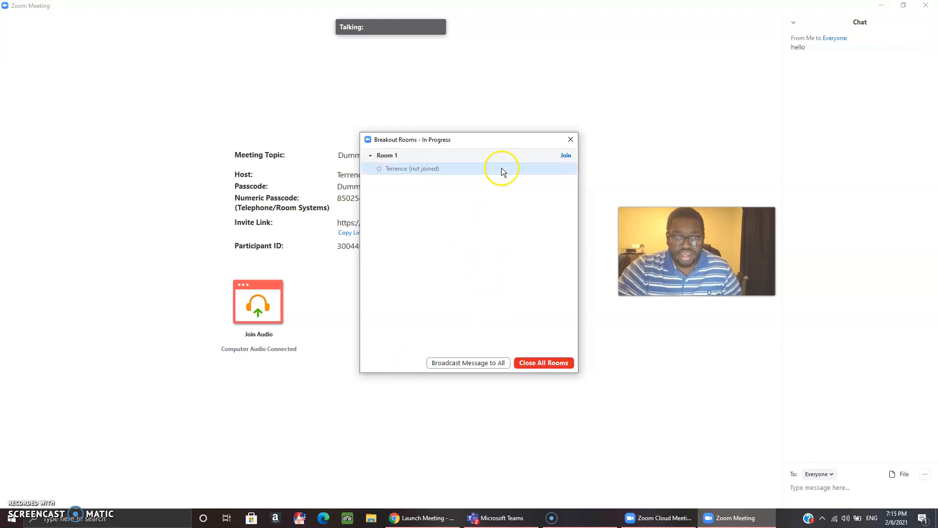
{"action": "left_click", "coordinate": [566, 156]}
Confirm joining Room 1, enlarge its window, then leave the breakout room for the main session.
{"action": "left_click", "coordinate": [607, 163]}
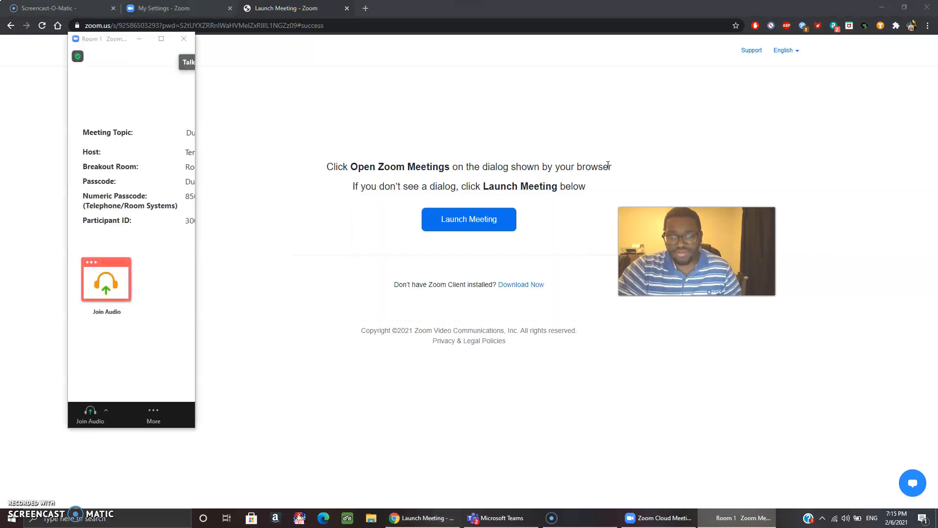
{"action": "left_click", "coordinate": [162, 42]}
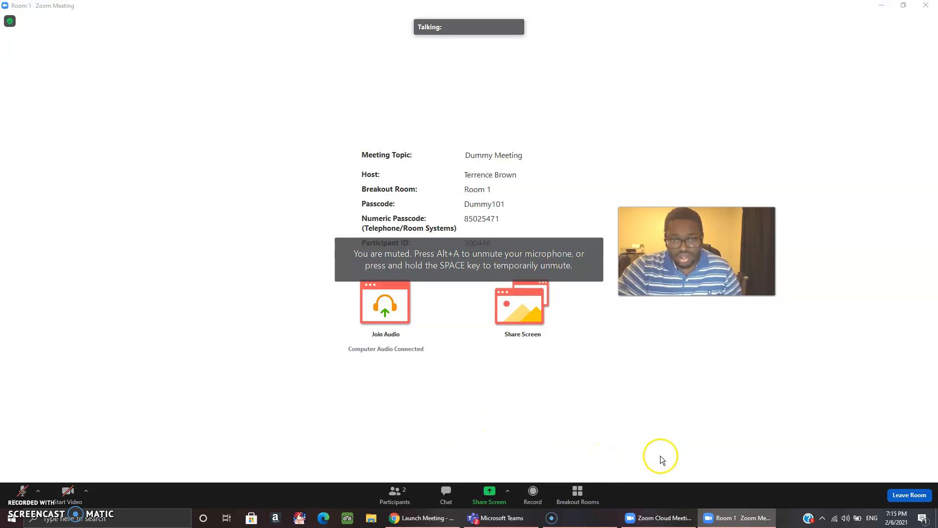
{"action": "left_click", "coordinate": [900, 497]}
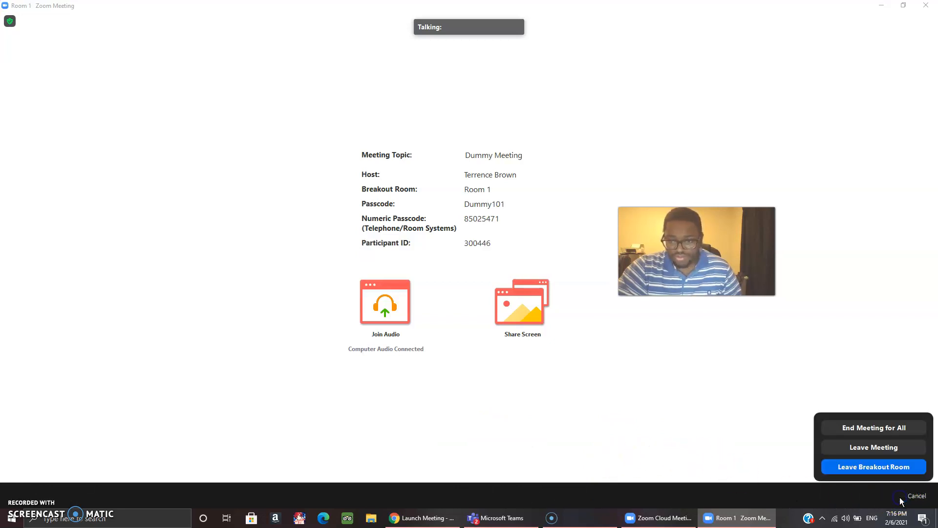
{"action": "left_click", "coordinate": [882, 472]}
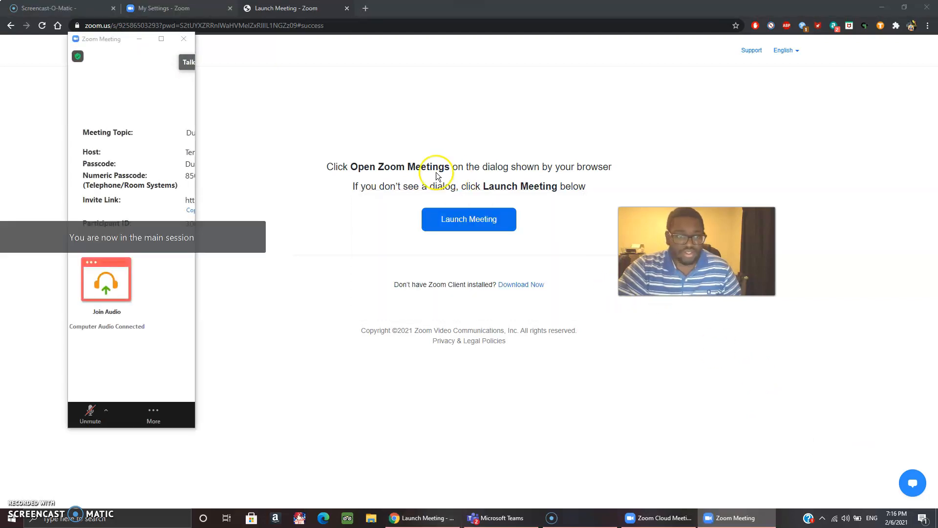
Enlarge the main meeting window, close all breakout rooms, and dismiss the Breakout Rooms overview.
{"action": "left_click", "coordinate": [163, 39]}
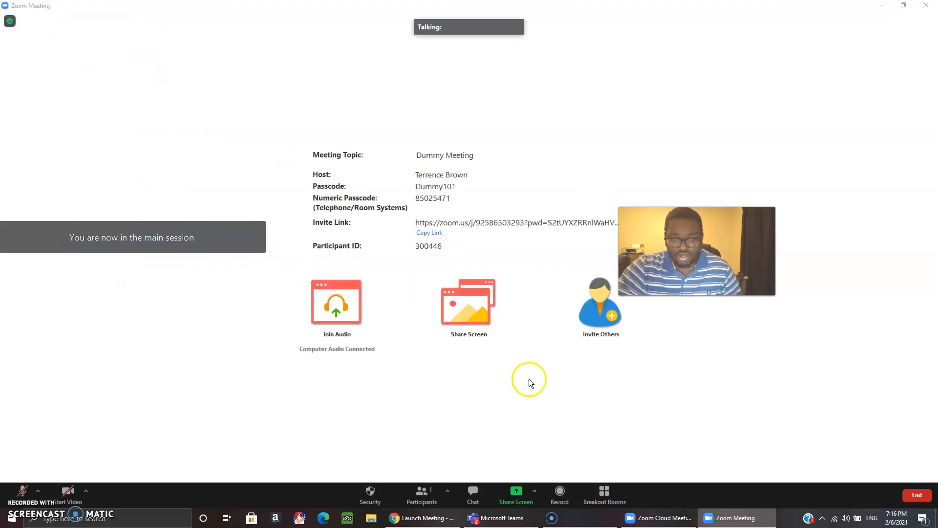
{"action": "left_click", "coordinate": [609, 494]}
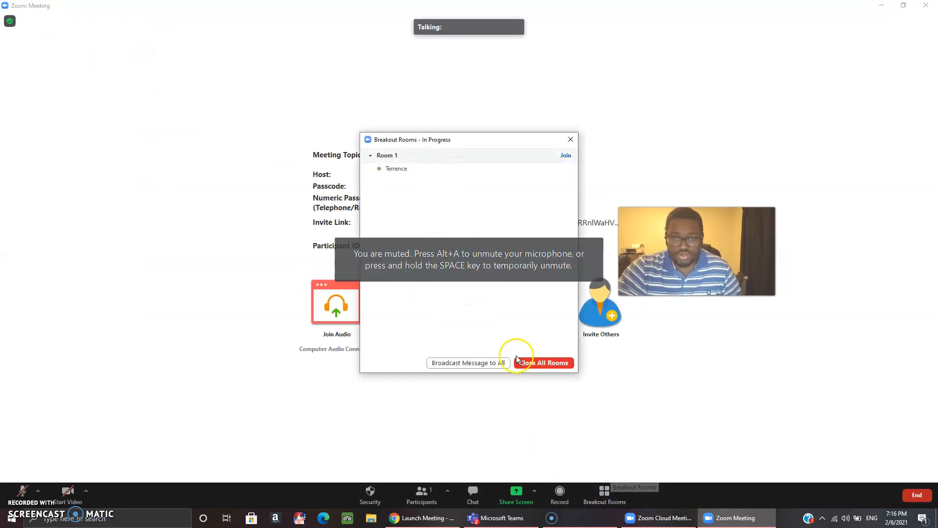
{"action": "left_click", "coordinate": [529, 364]}
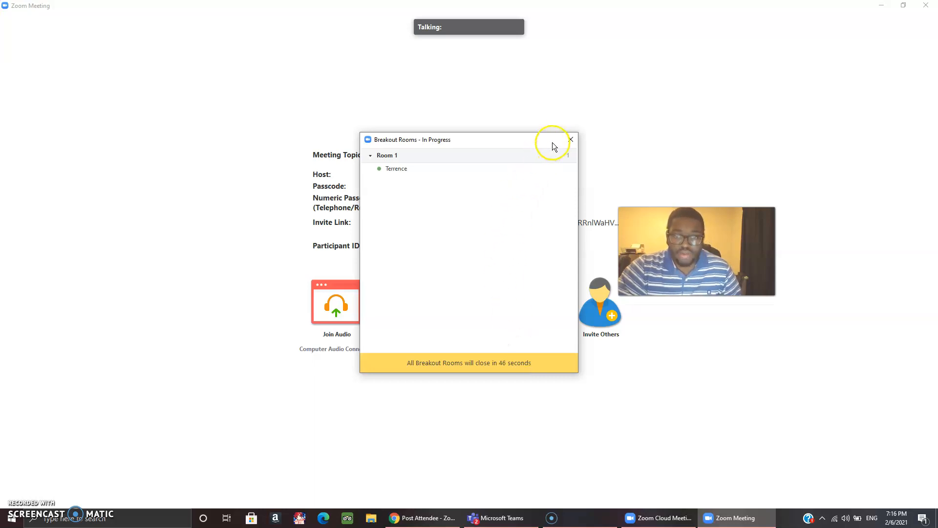
{"action": "left_click", "coordinate": [570, 141]}
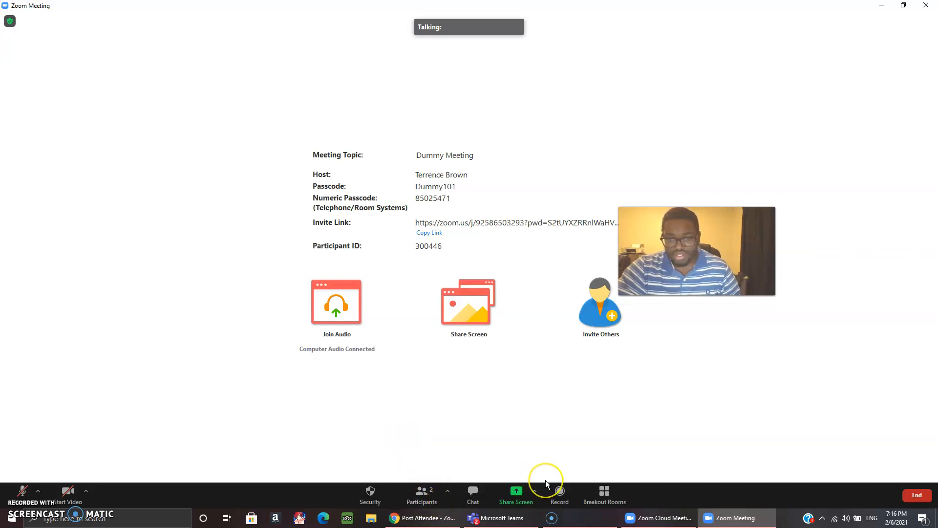
Show the meeting chat with the earlier 'hello', and cancel the share picker without sharing.
{"action": "left_click", "coordinate": [476, 494]}
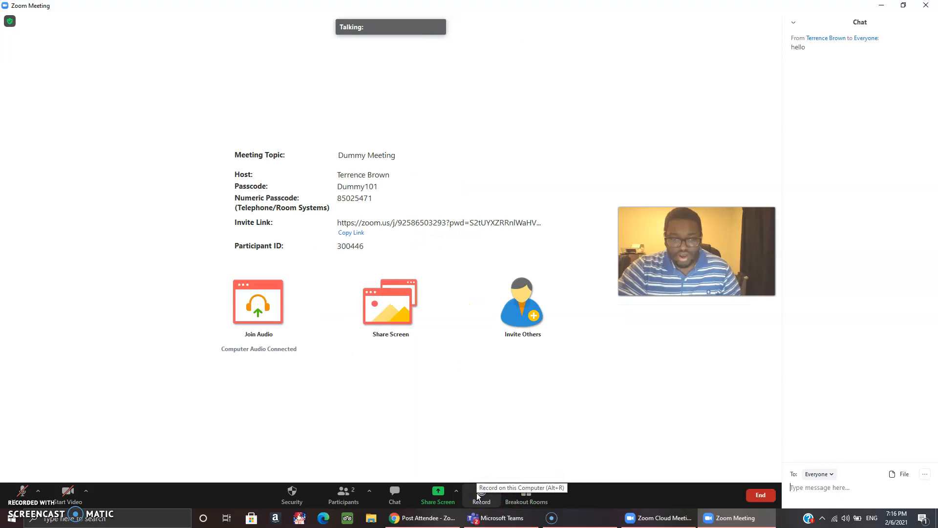
{"action": "left_click", "coordinate": [440, 494]}
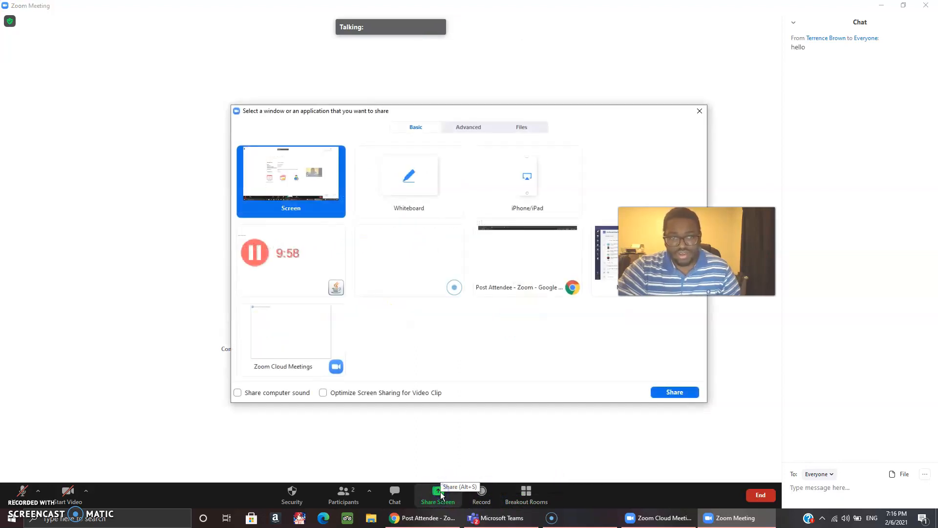
{"action": "left_click", "coordinate": [700, 111]}
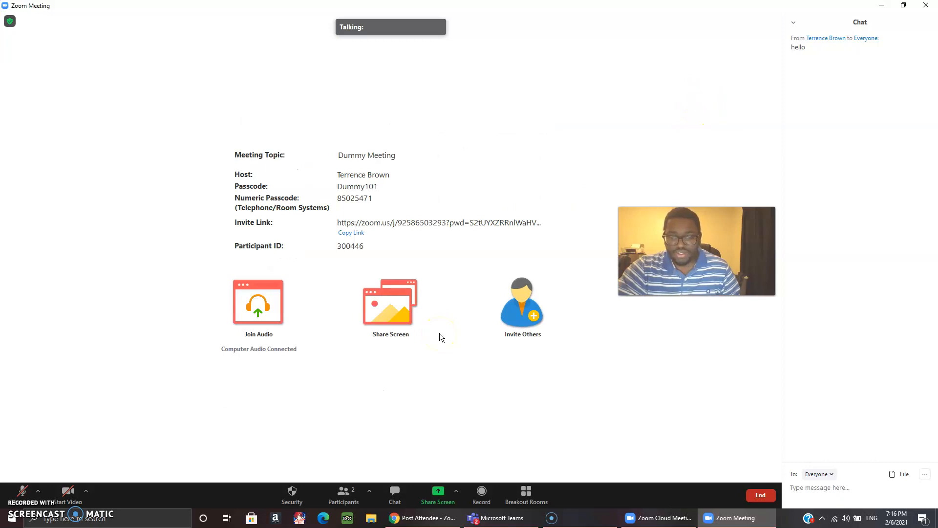
{"action": "mouse_move", "coordinate": [498, 517]}
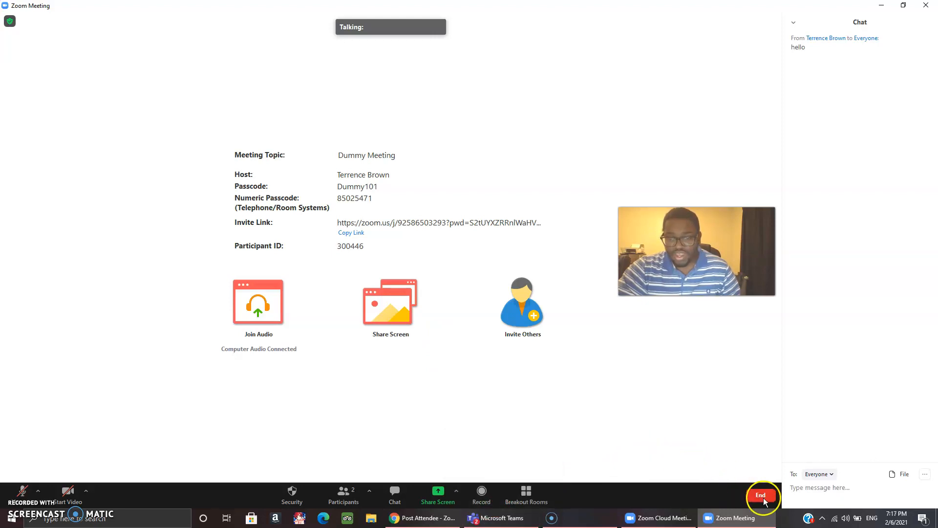
End the Dummy Meeting for all participants and close the Zoom Cloud Meetings window.
{"action": "left_click", "coordinate": [762, 495]}
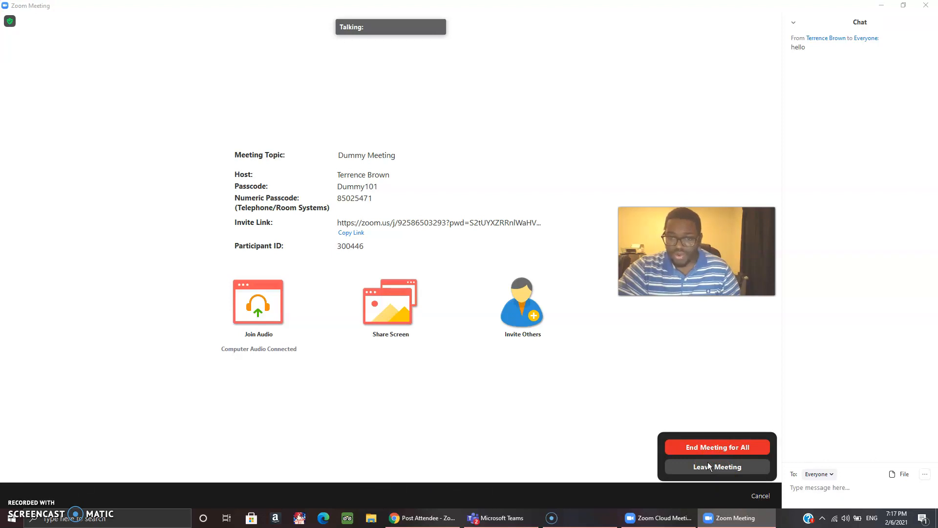
{"action": "left_click", "coordinate": [700, 448]}
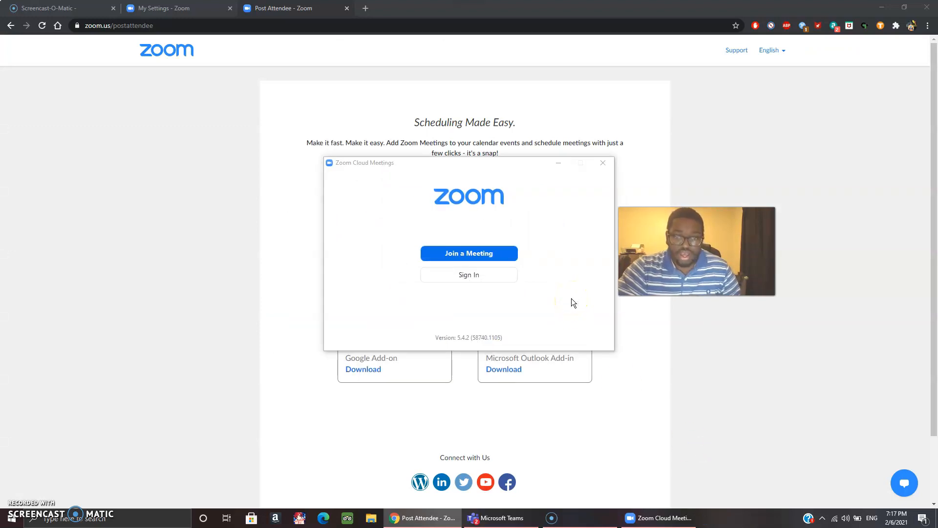
{"action": "left_click", "coordinate": [603, 163]}
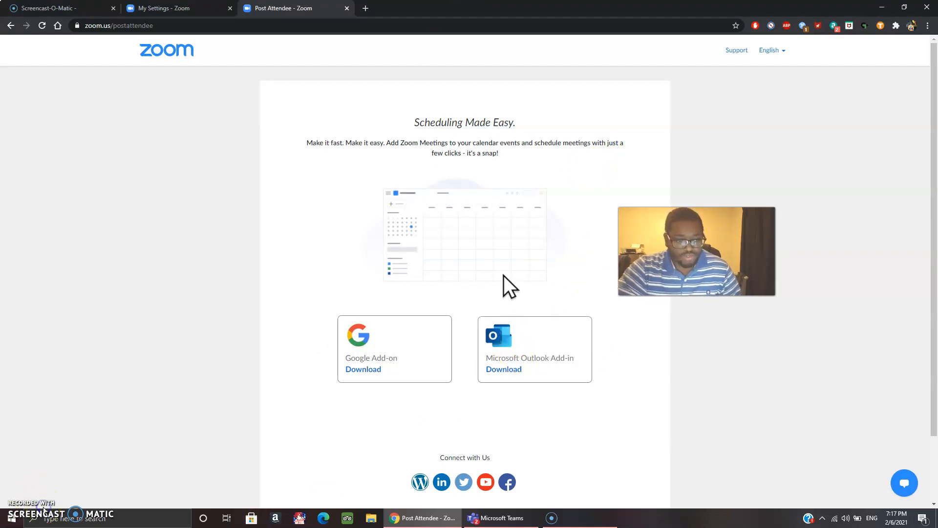
{"action": "left_click", "coordinate": [20, 511]}
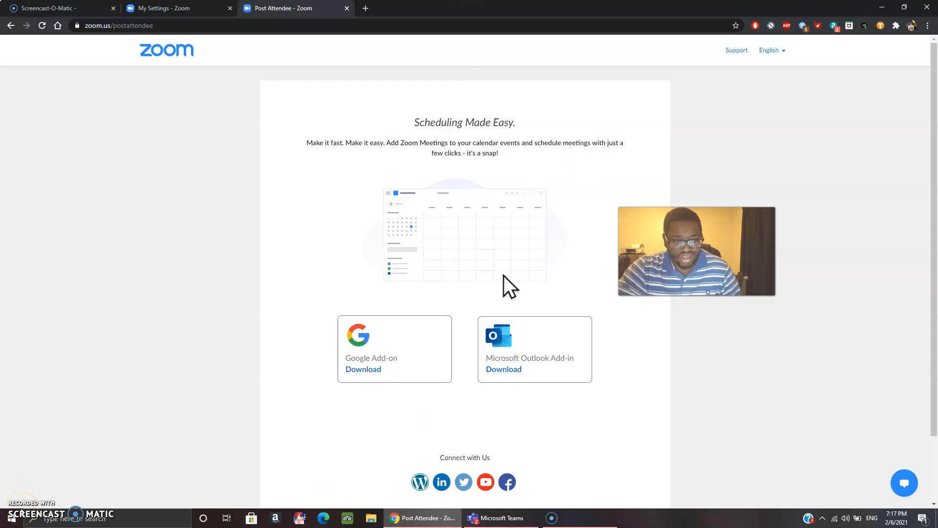